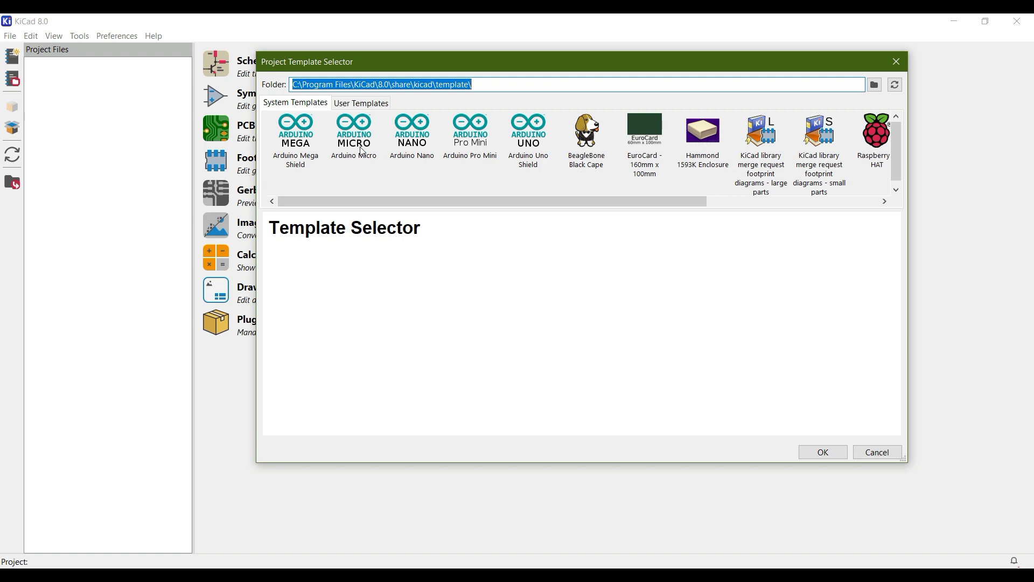
# - Preview the five Arduino system templates and the BeagleBone Black Cape template in the enlarged template selector
pyautogui.click(300, 156)
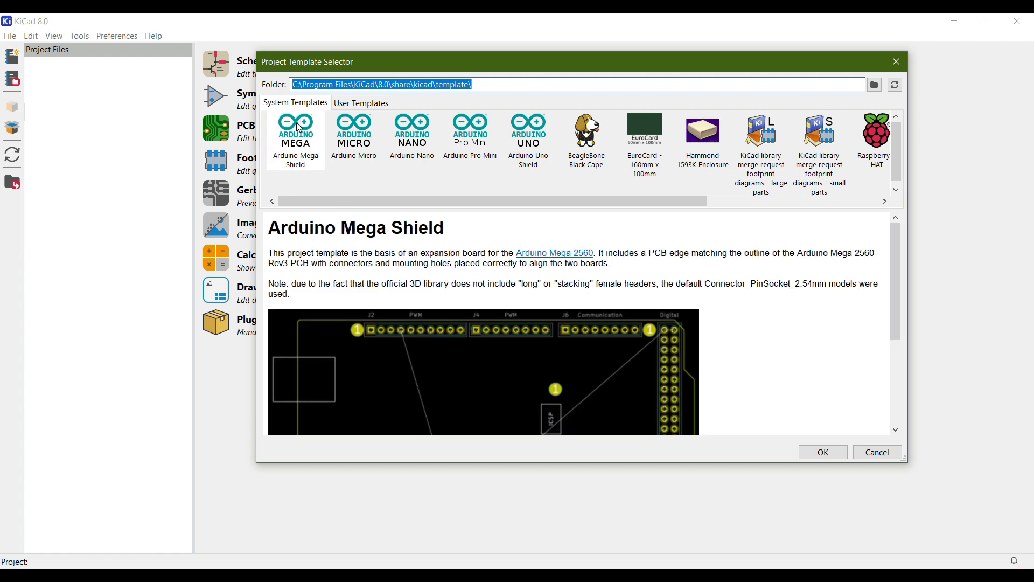
pyautogui.moveTo(904, 457); pyautogui.dragTo(993, 569)
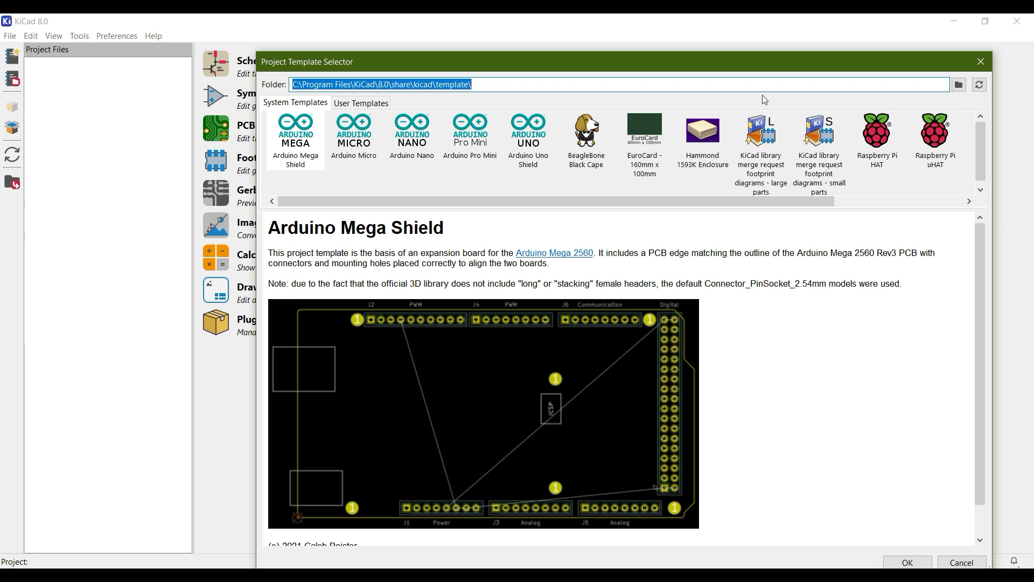
pyautogui.moveTo(752, 56); pyautogui.dragTo(721, 28)
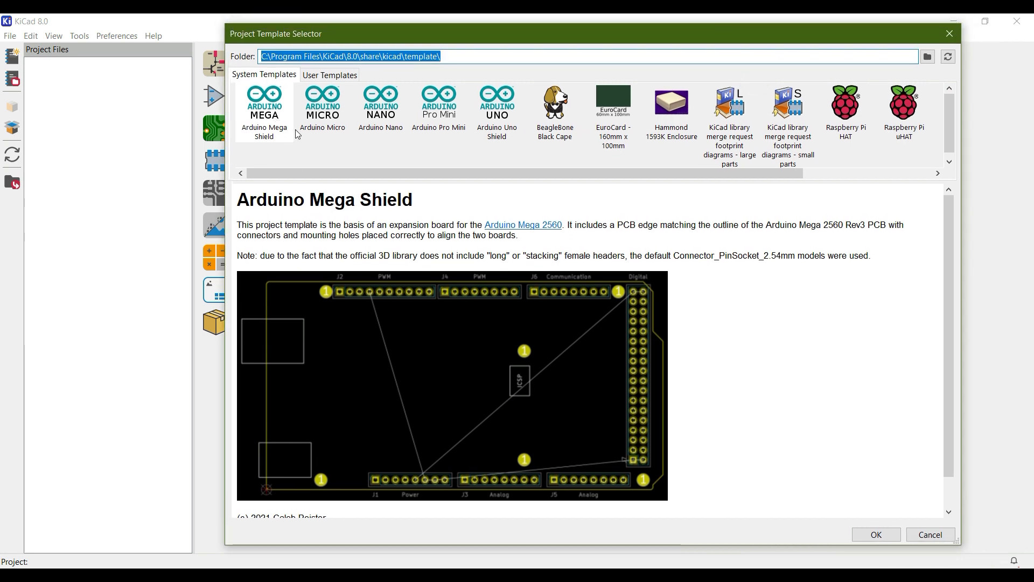
pyautogui.click(324, 116)
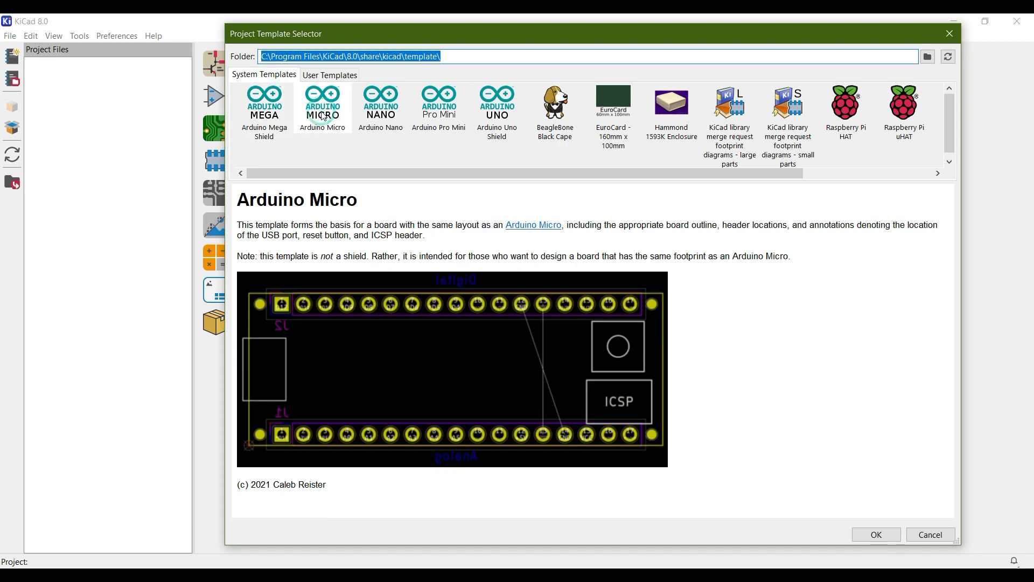
pyautogui.click(396, 106)
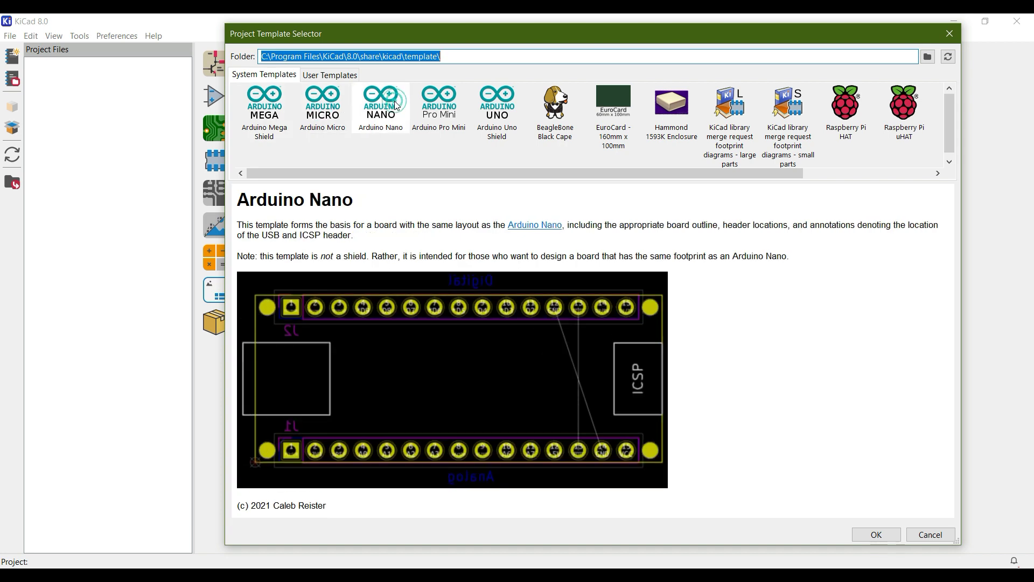
pyautogui.click(439, 105)
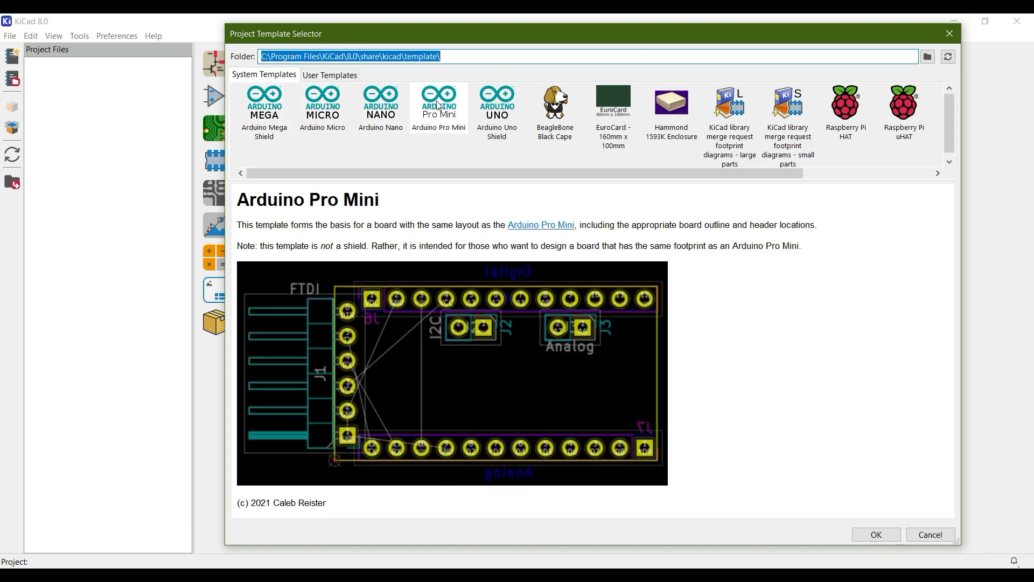
pyautogui.click(505, 108)
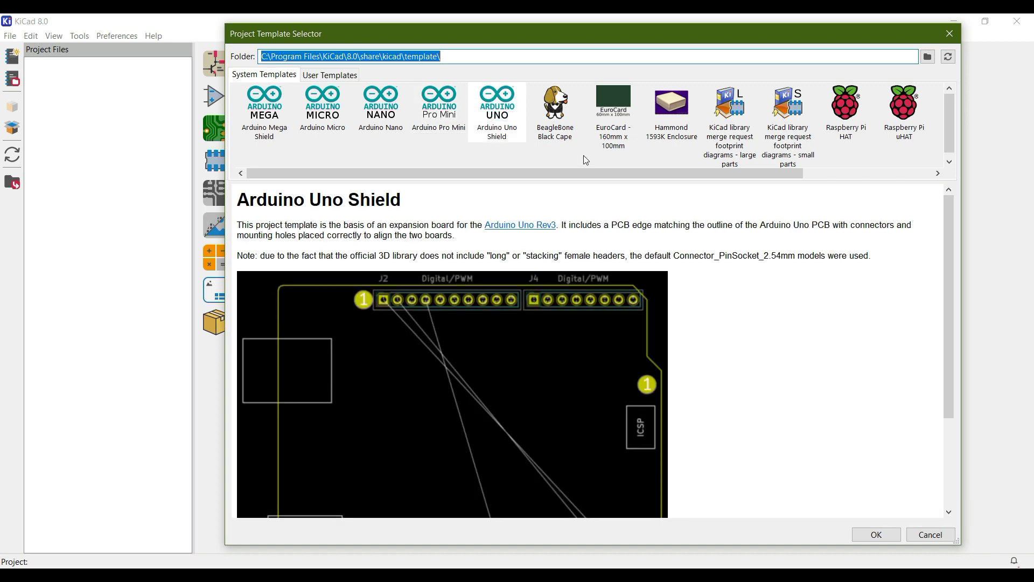
pyautogui.click(557, 103)
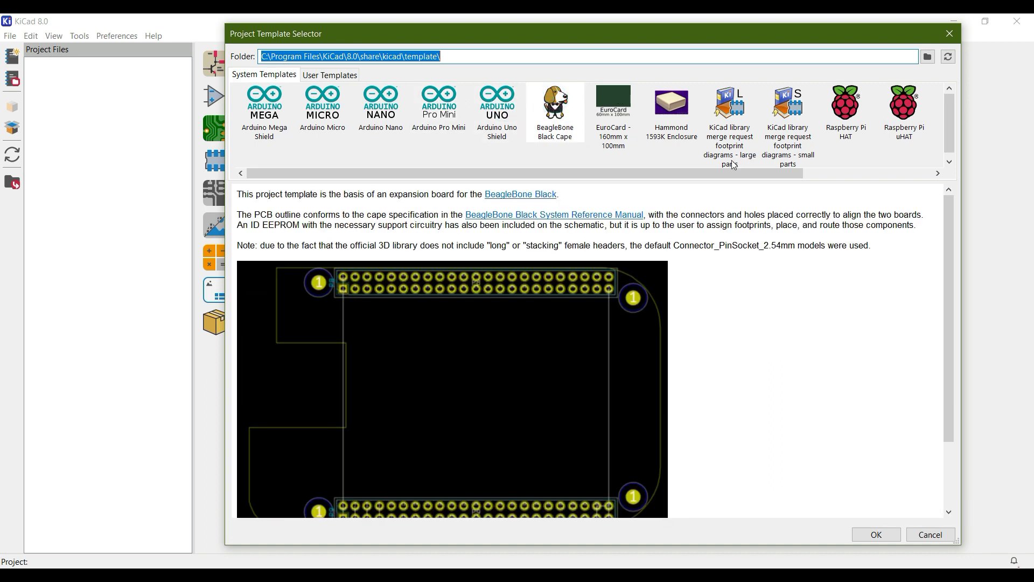
# - Preview the Raspberry Pi HAT, Raspberry Pi uHAT and STM32 Discovery template descriptions and board images
pyautogui.moveTo(694, 175); pyautogui.dragTo(876, 182)
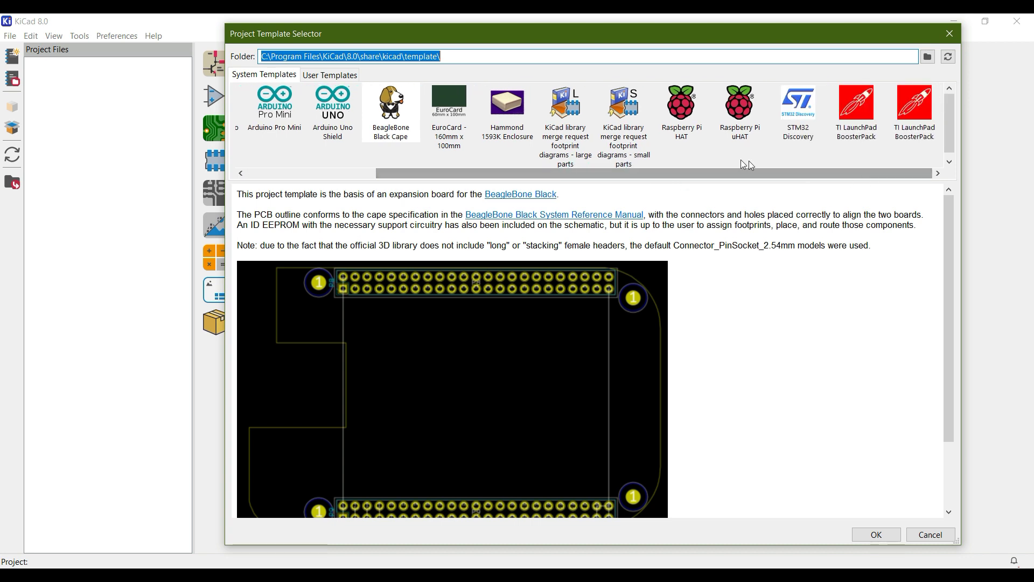
pyautogui.click(686, 118)
pyautogui.scroll(-4, 614, 267)
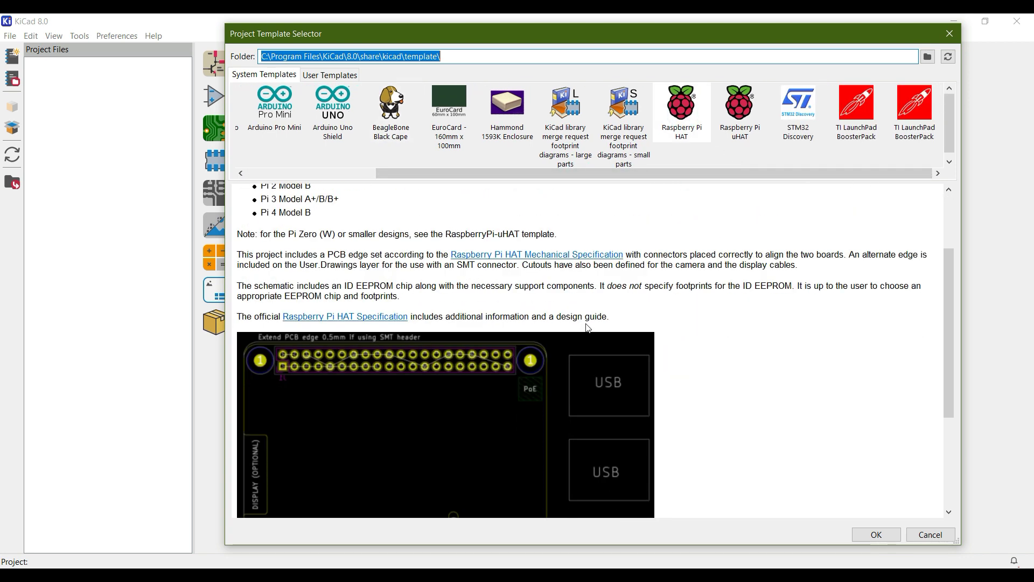
pyautogui.click(745, 98)
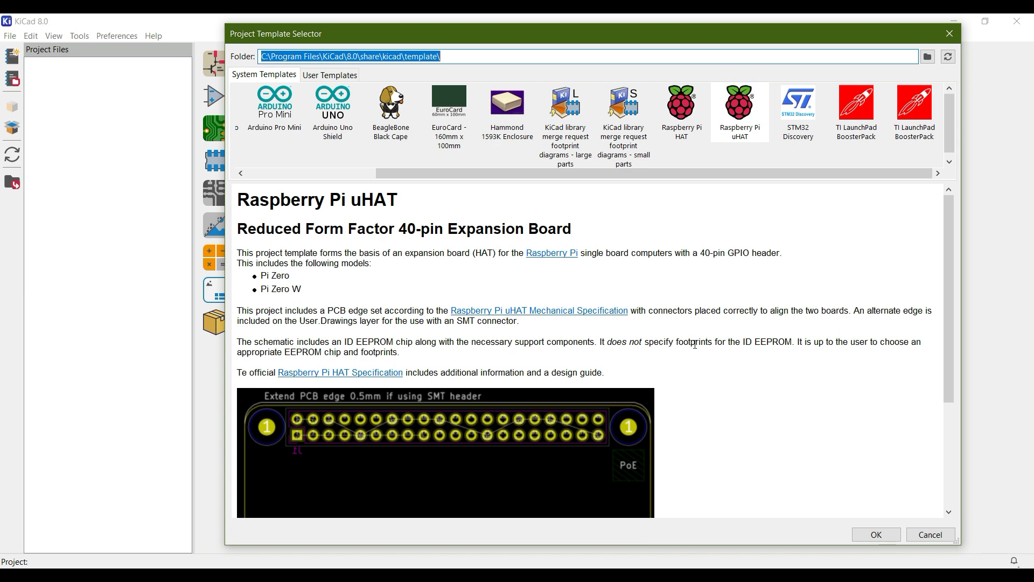
pyautogui.scroll(-2, 694, 344)
pyautogui.scroll(2, 695, 344)
pyautogui.click(797, 104)
pyautogui.scroll(-5, 527, 365)
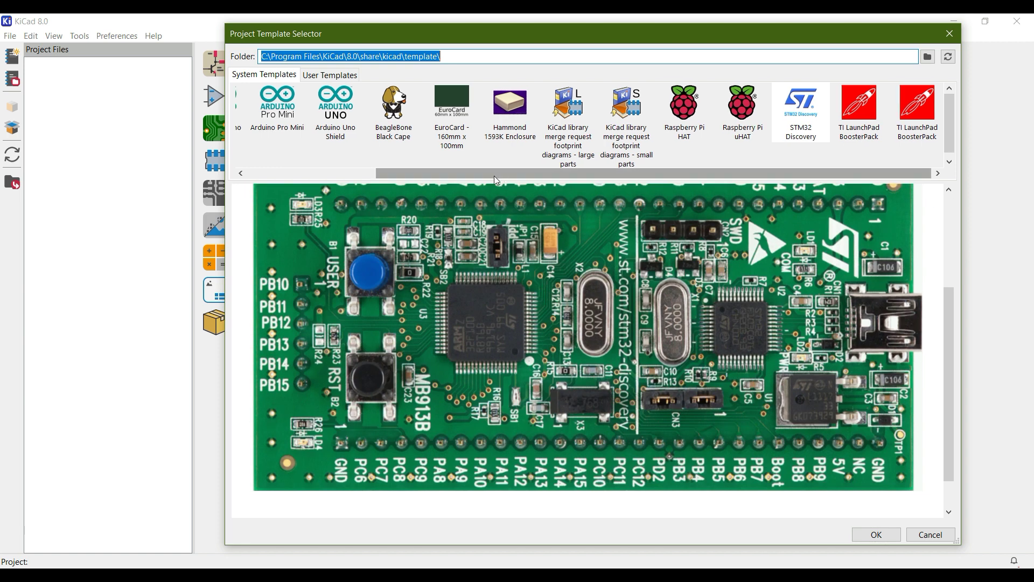
# - Create a new project from the Arduino Uno Shield template, saved on the Desktop as template_project in its own folder
pyautogui.hscroll(-3, 494, 175)
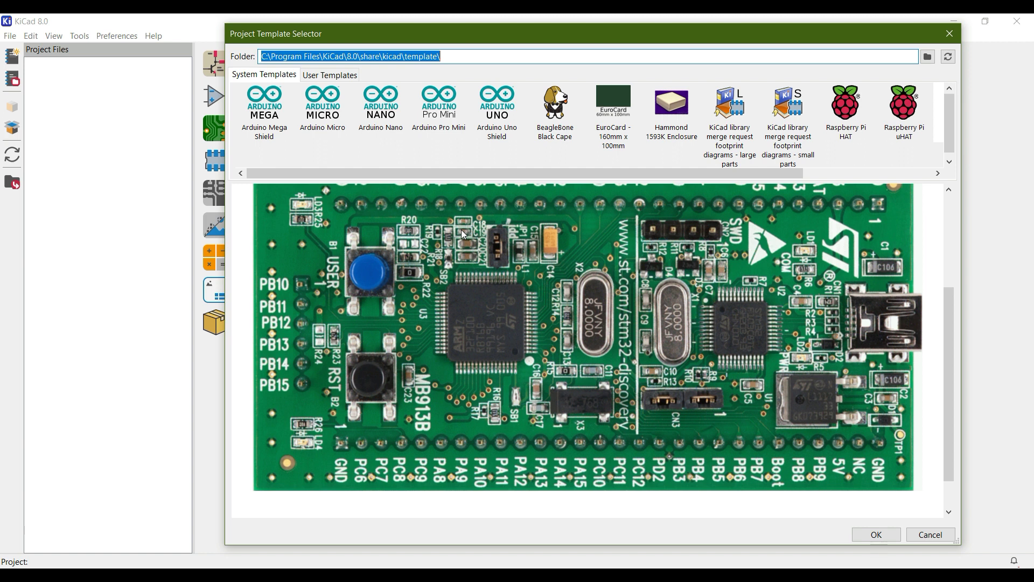
pyautogui.click(513, 128)
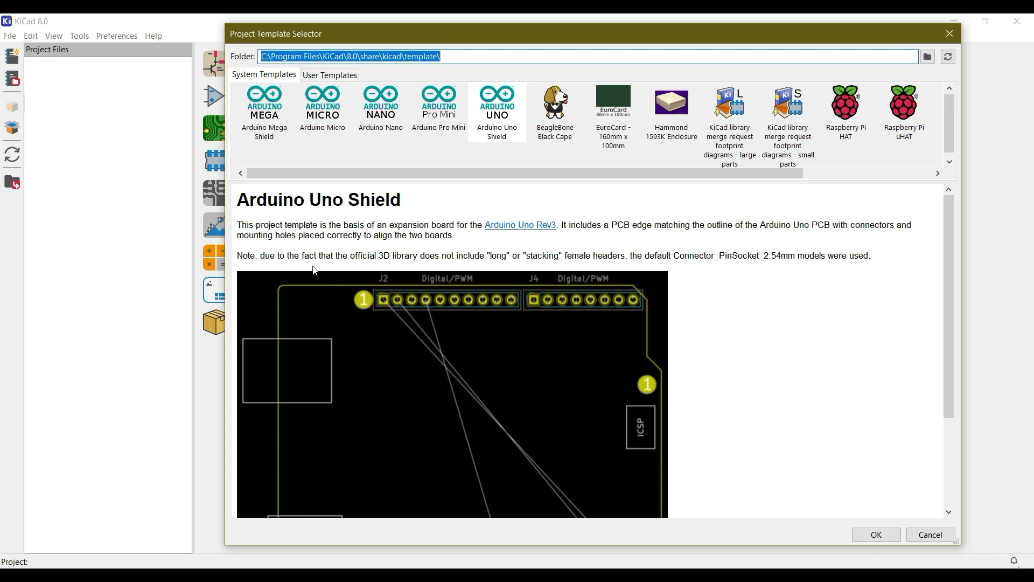
pyautogui.scroll(-2, 439, 350)
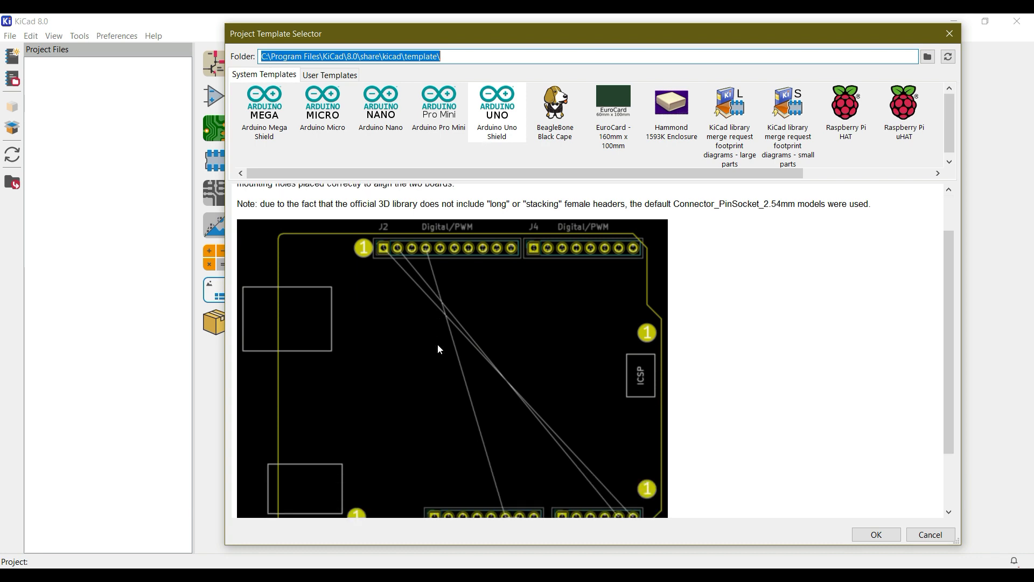
pyautogui.scroll(2, 439, 349)
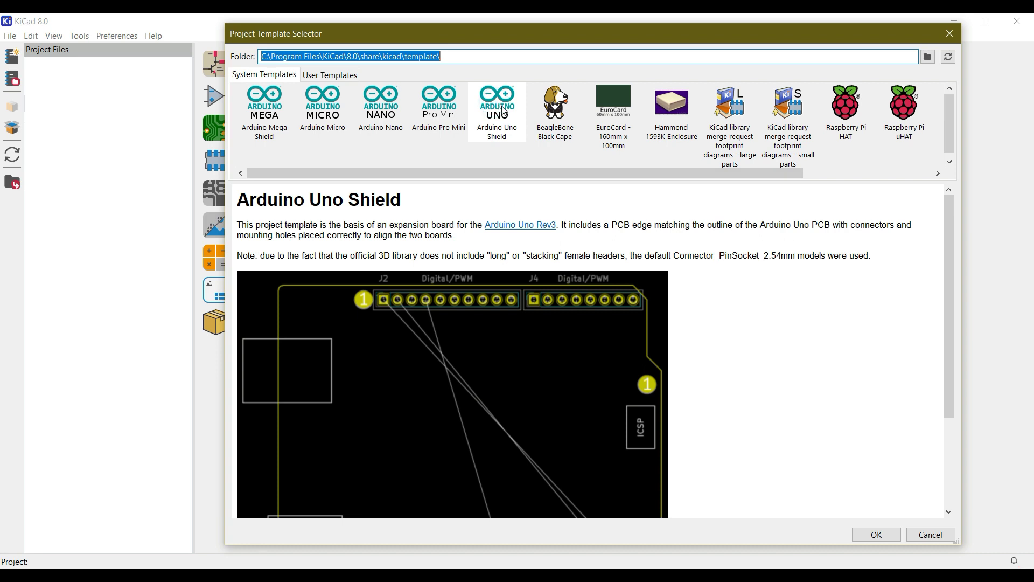
pyautogui.click(887, 535)
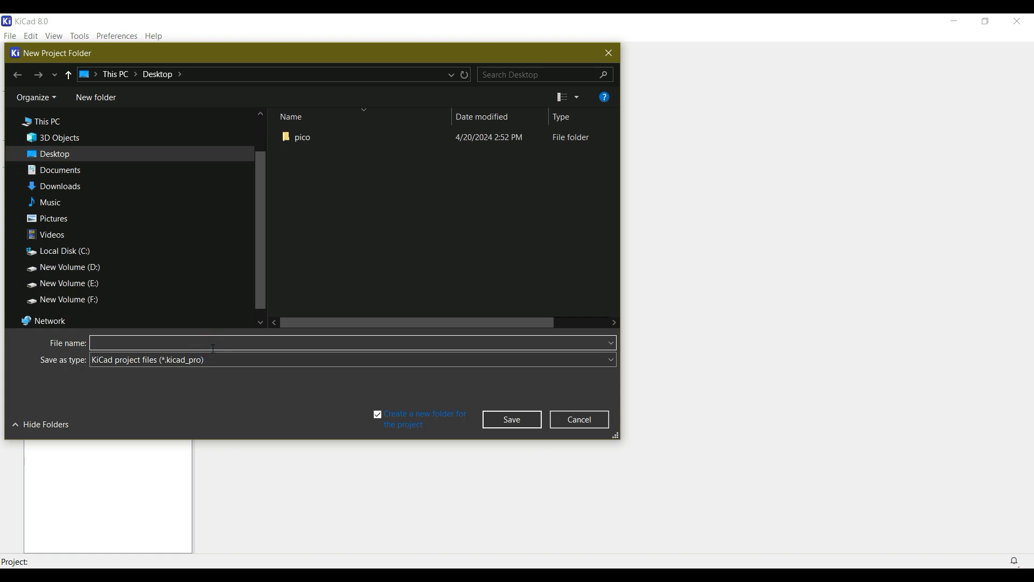
pyautogui.write('template_project')
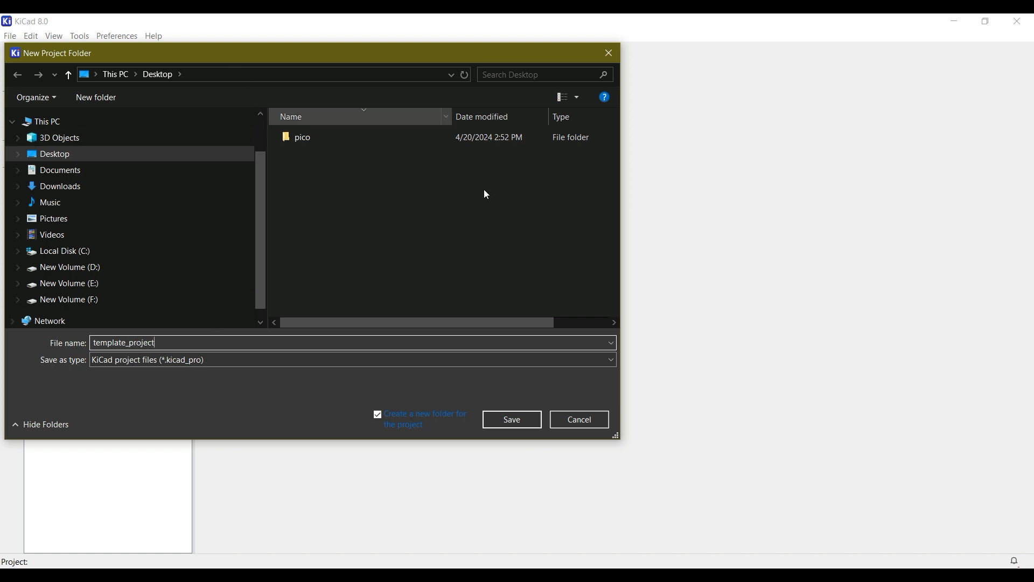
pyautogui.click(519, 420)
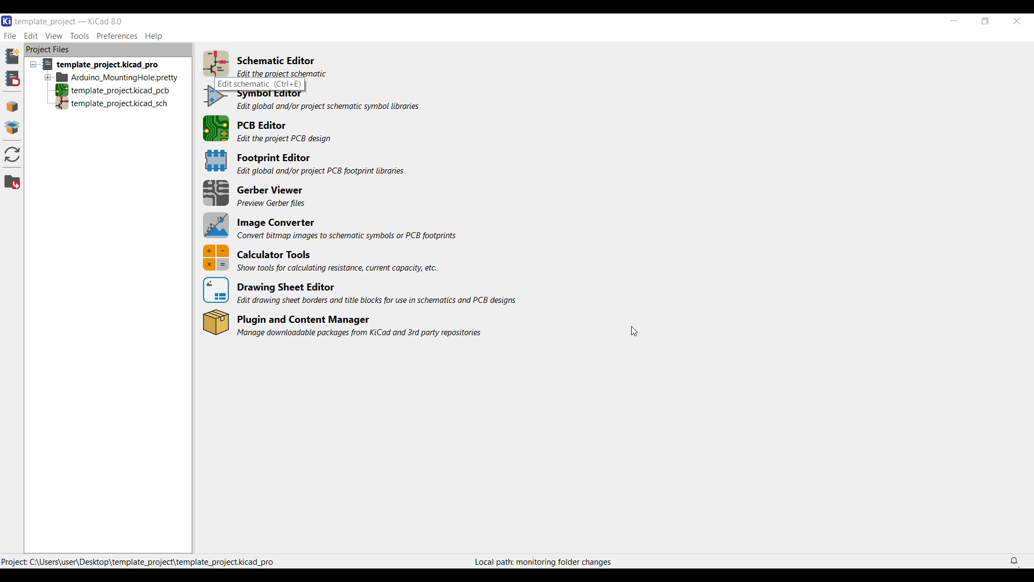
# - Open the project's schematic and examine the Power, Analog and Digital/PWM connectors supplied by the template
pyautogui.hotkey('ctrl', 'e')
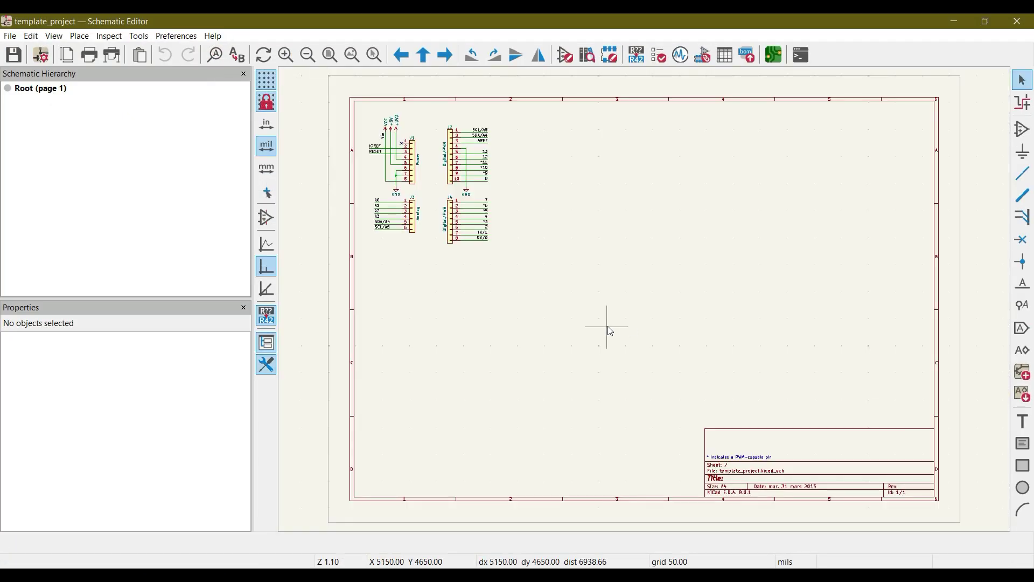
pyautogui.scroll(2, 418, 186)
pyautogui.scroll(2, 645, 301)
pyautogui.scroll(-1, 645, 300)
pyautogui.moveTo(688, 315); pyautogui.dragTo(499, 285, button='middle')
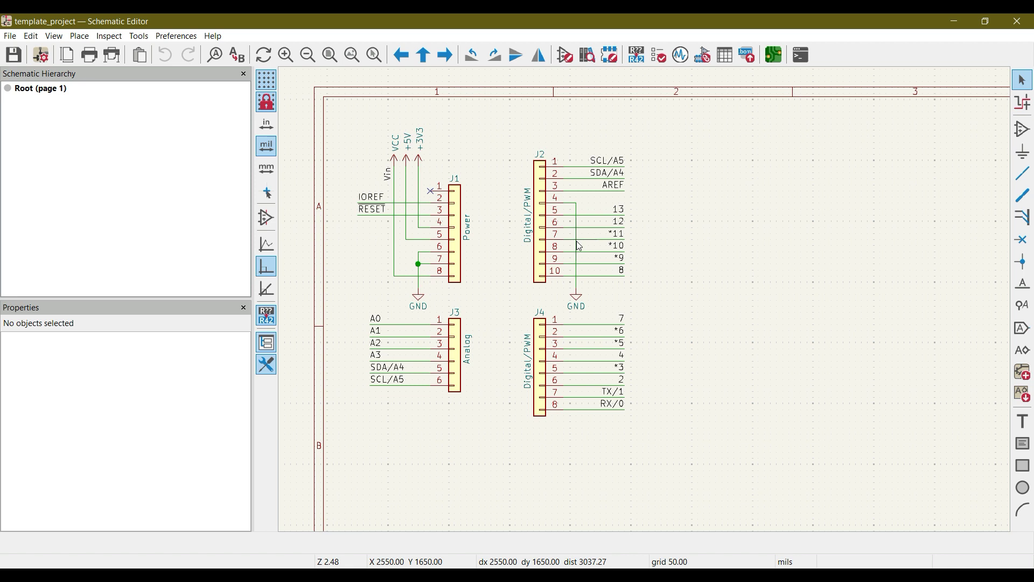
# - Switch from the schematic to the PCB Editor and inspect the template's board outline, headers and mounting holes
pyautogui.click(953, 23)
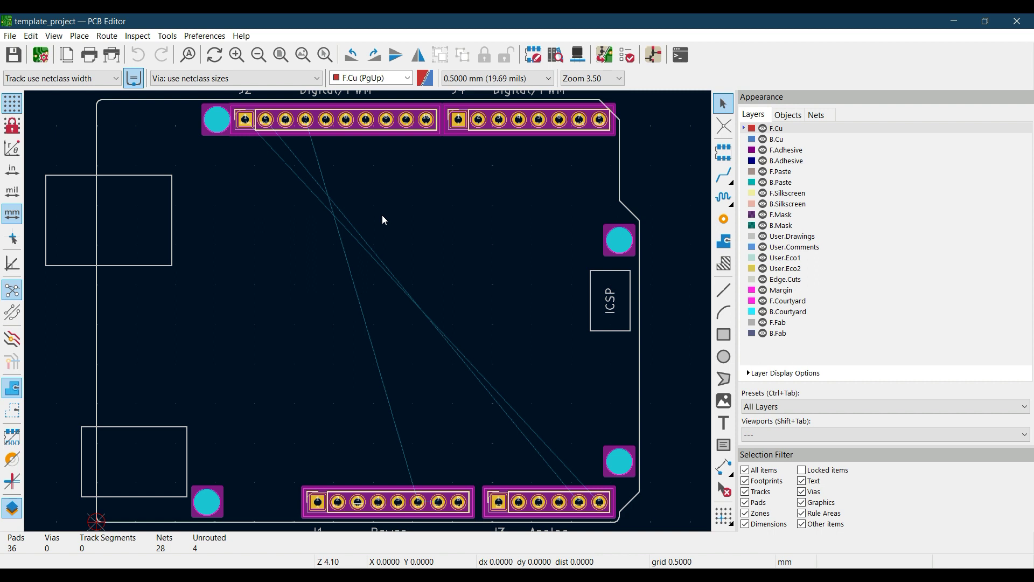
pyautogui.scroll(-3, 383, 215)
pyautogui.scroll(1, 368, 312)
pyautogui.moveTo(527, 412); pyautogui.dragTo(154, 191, button='middle')
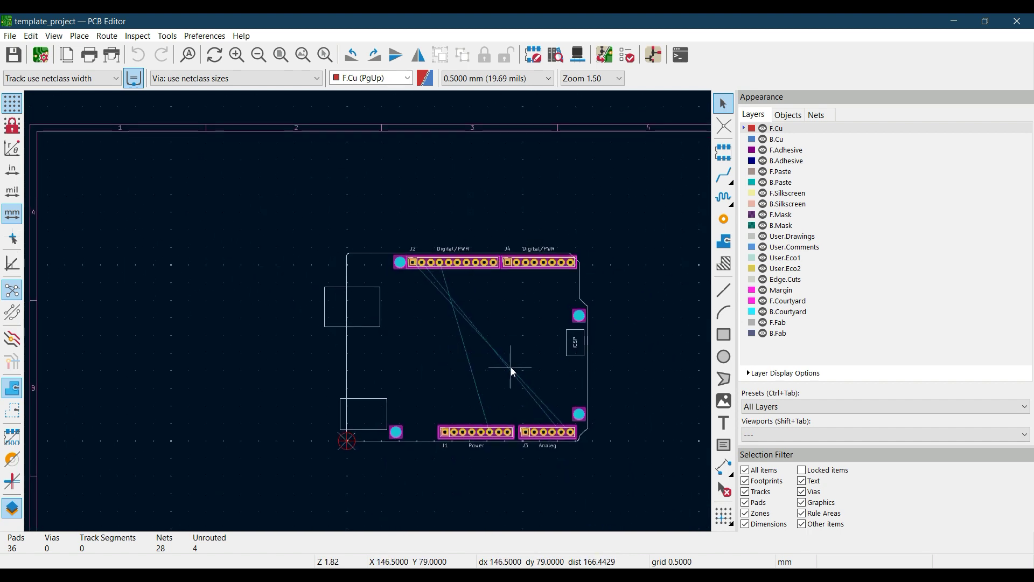
pyautogui.click(960, 18)
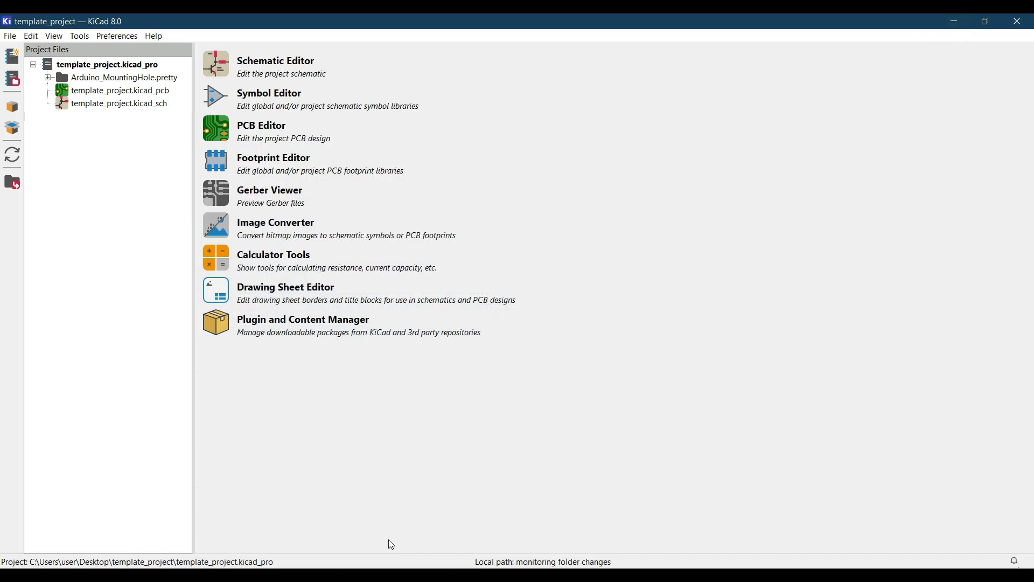
# - Return to the schematic and place a Device LED symbol rotated 90° at about X 3800, Y 2400 mils, beside the connectors
pyautogui.moveTo(447, 562)
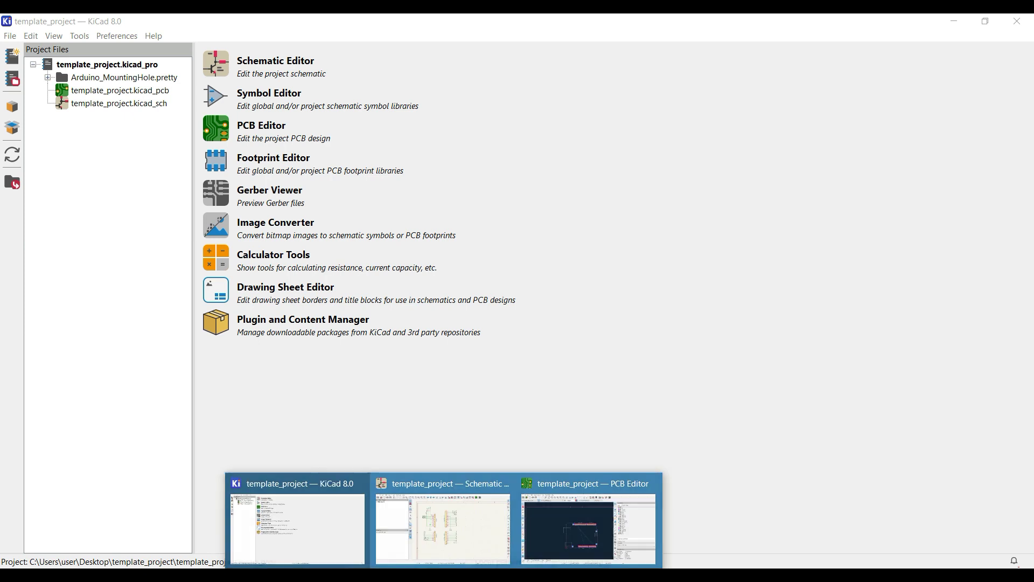
pyautogui.click(442, 522)
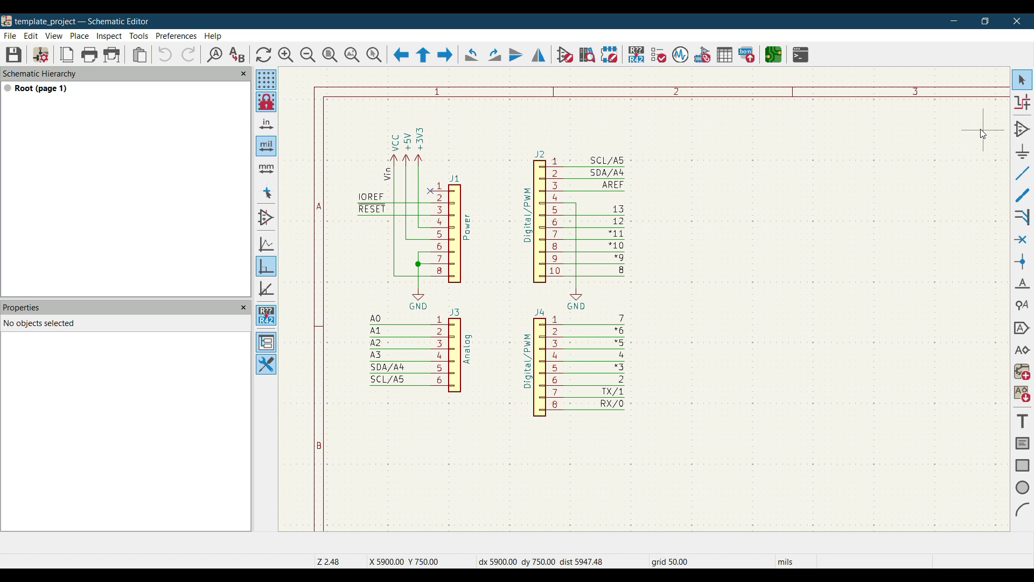
pyautogui.click(1026, 131)
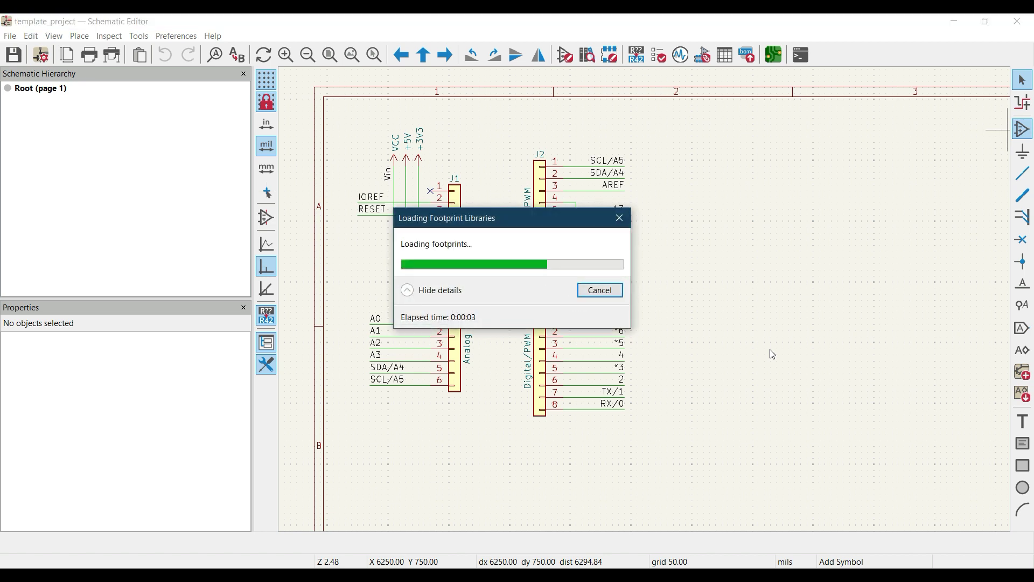
pyautogui.click(142, 101)
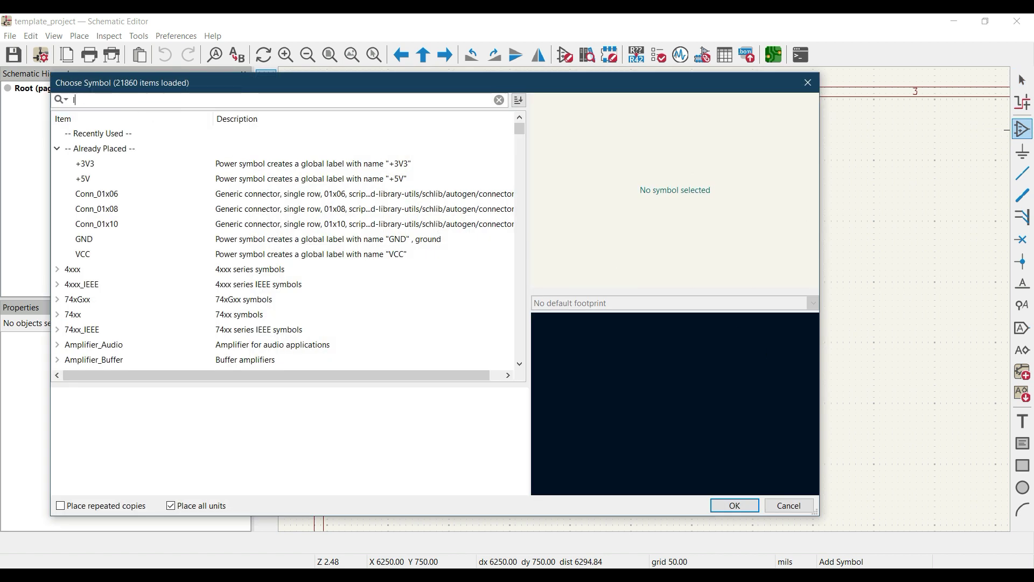
pyautogui.write('led')
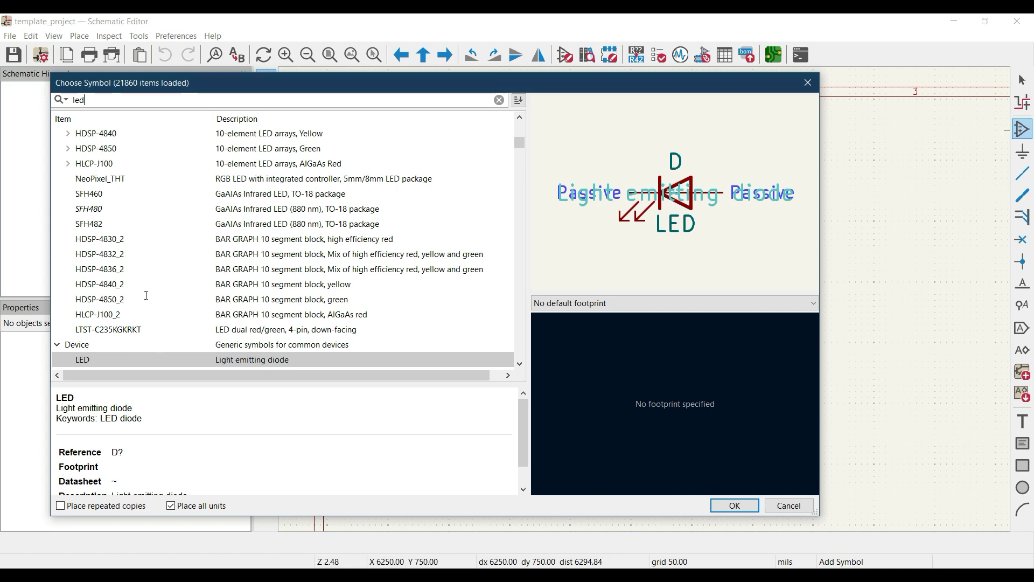
pyautogui.scroll(-2, 156, 345)
pyautogui.doubleClick(122, 270)
pyautogui.press('r')
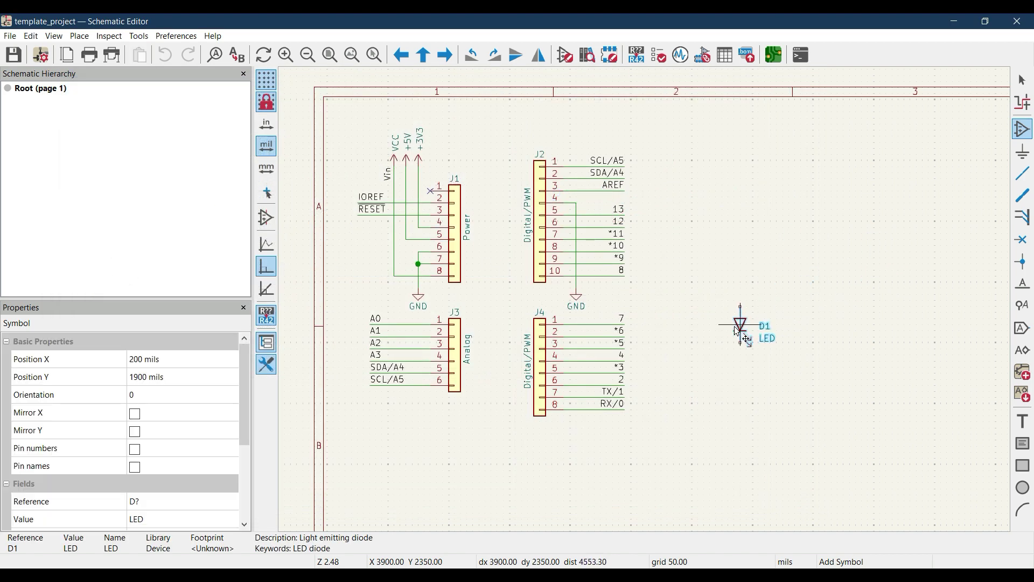
pyautogui.click(733, 338)
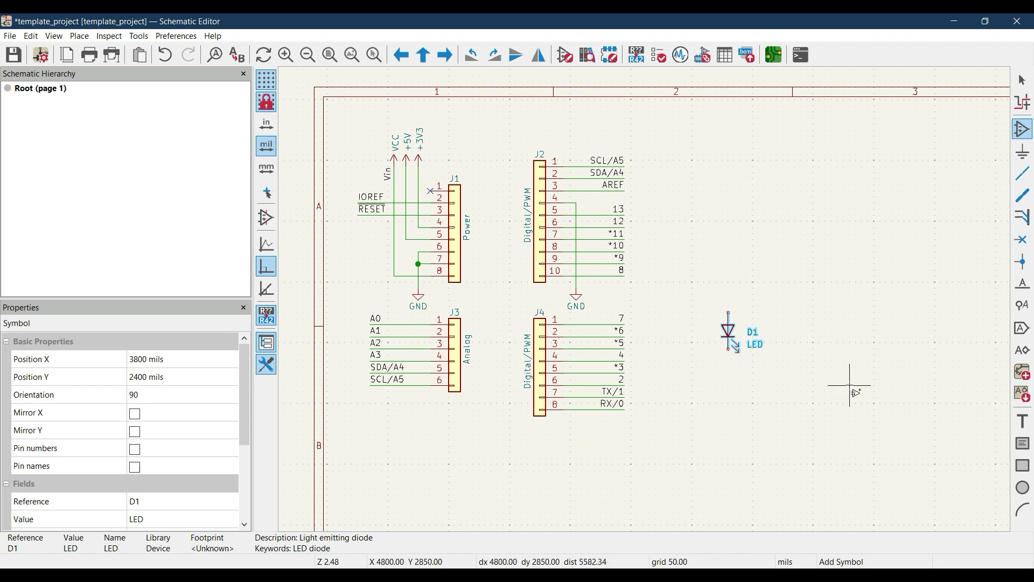
# - Place a GND power symbol directly below the LED at about X 3800, Y 2800 mils
pyautogui.click(1024, 153)
pyautogui.click(547, 309)
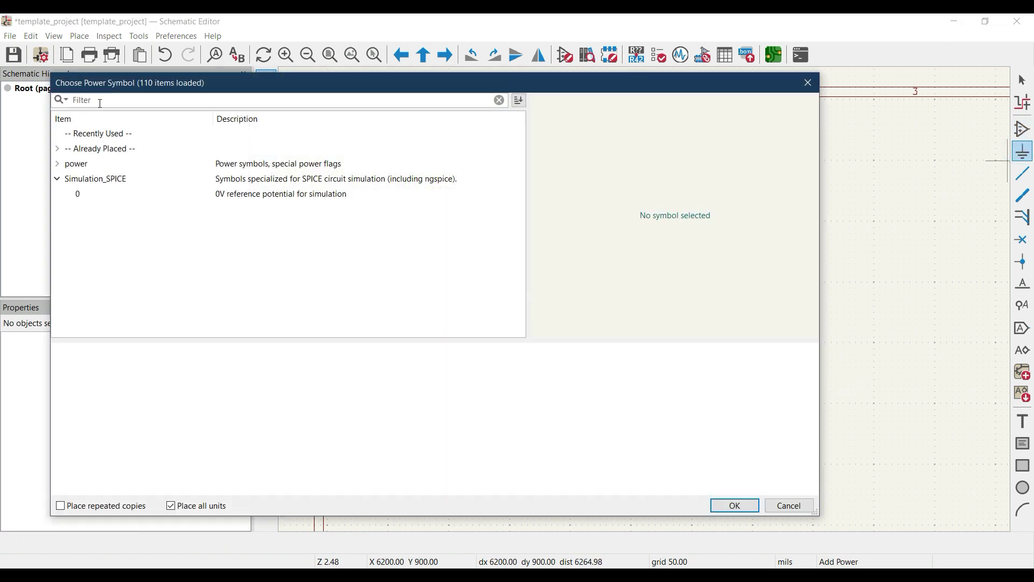
pyautogui.write('gnd')
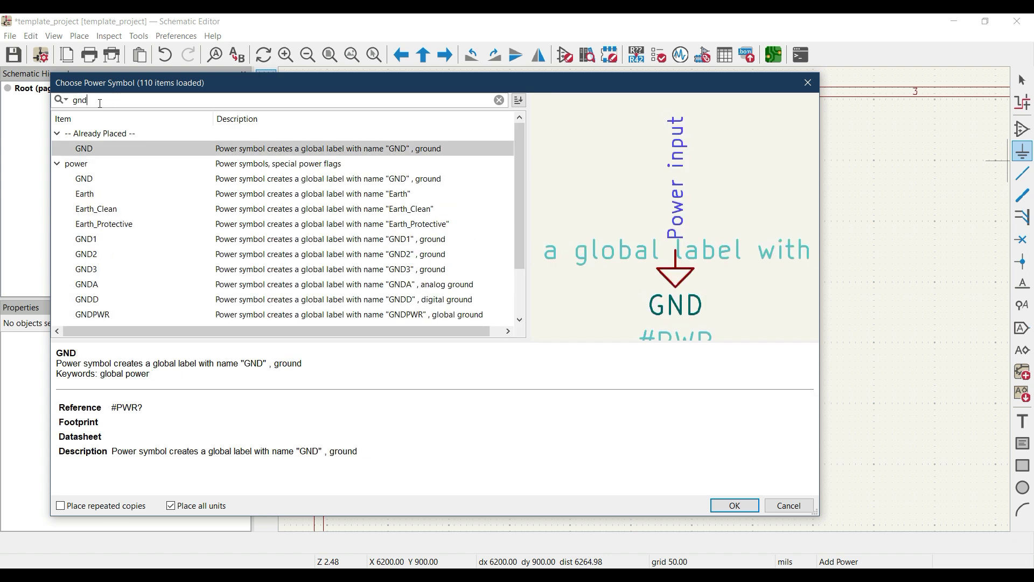
pyautogui.doubleClick(95, 150)
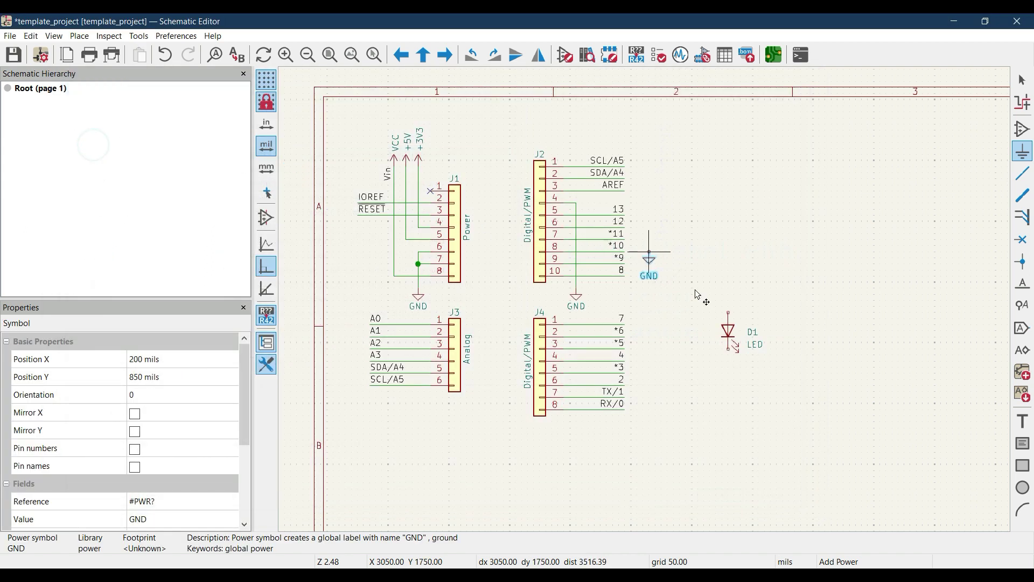
pyautogui.click(730, 387)
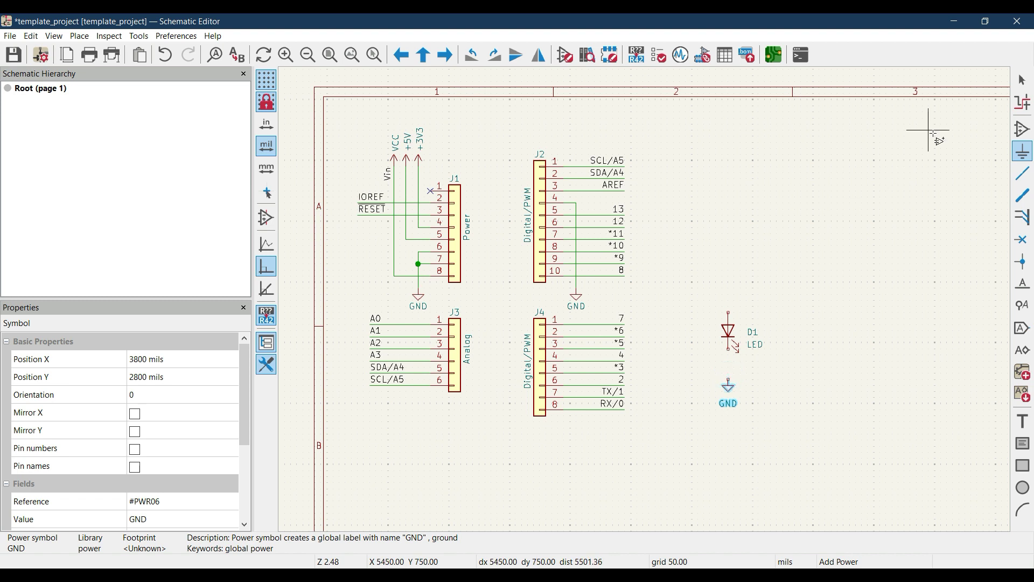
pyautogui.click(903, 241)
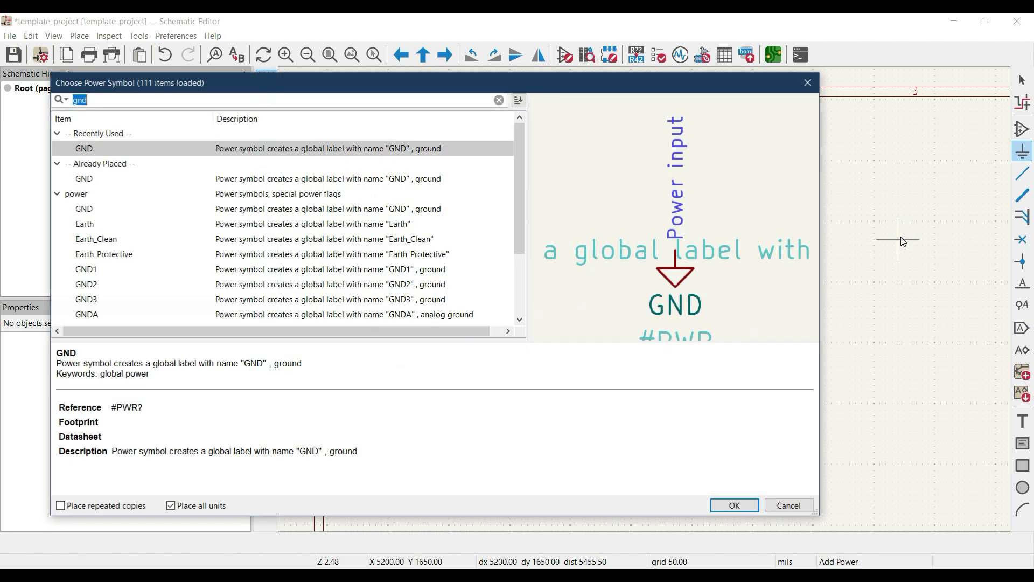
pyautogui.write('res')
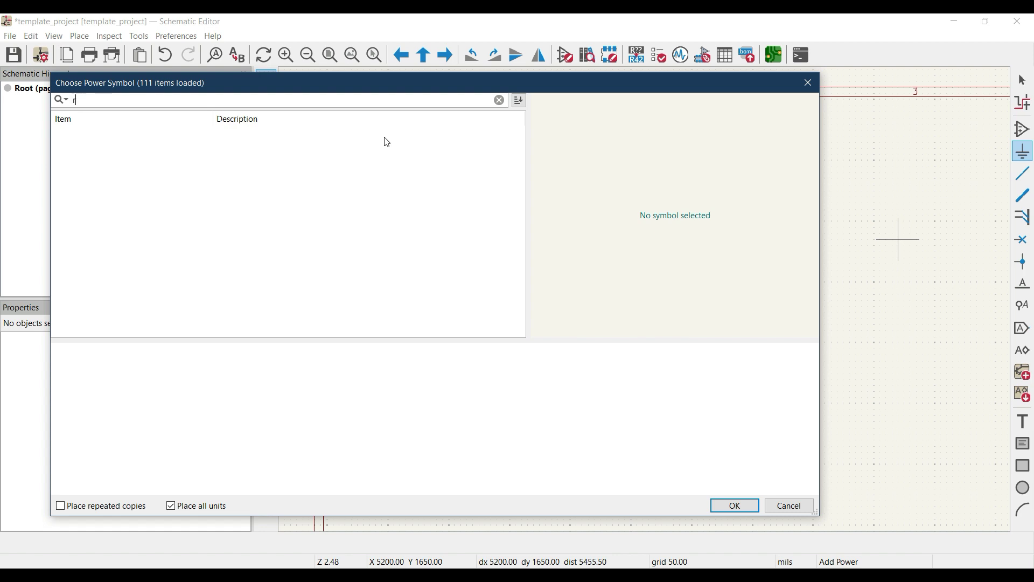
pyautogui.press('BackSpace')
pyautogui.write('res')
pyautogui.click(808, 83)
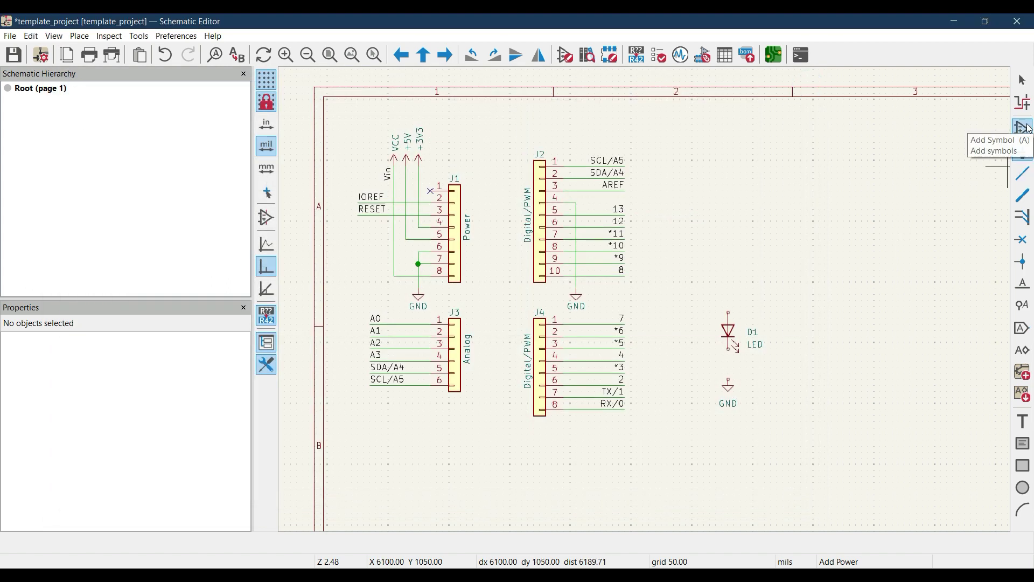
# - Place a Device R resistor symbol rotated 90° at X 3300, Y 2350 mils, between connector J4 and the LED
pyautogui.click(883, 262)
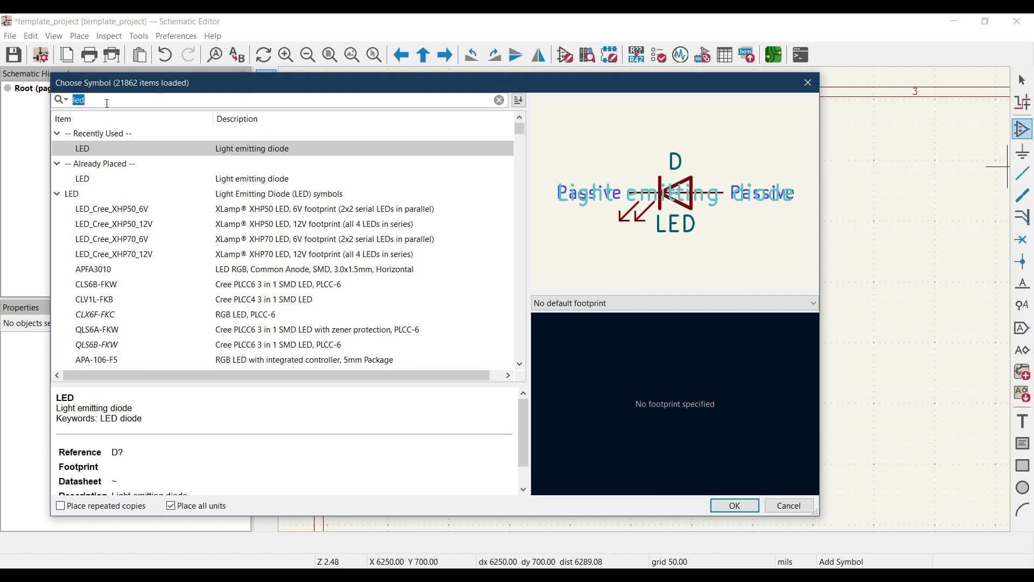
pyautogui.write('rer')
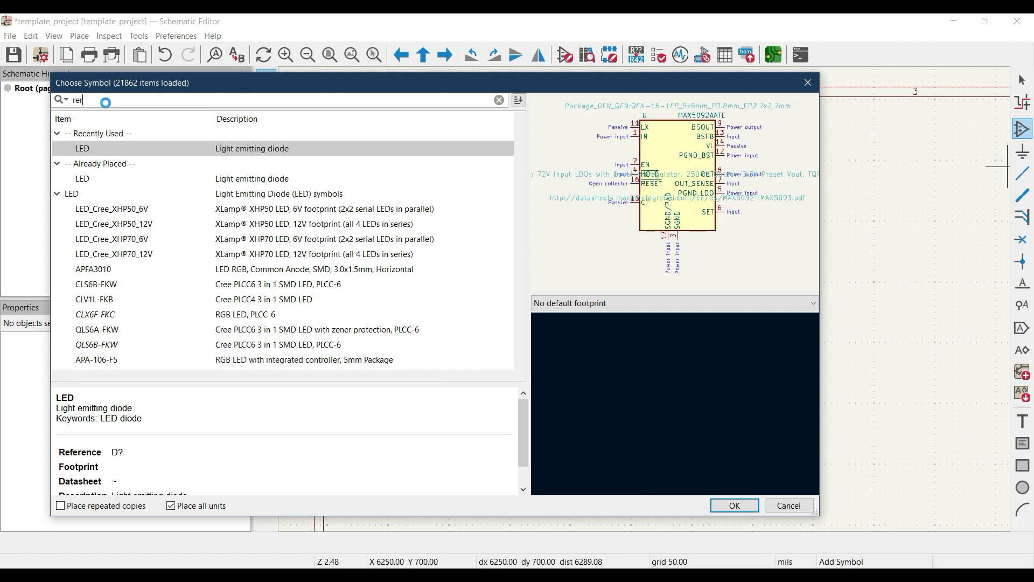
pyautogui.write('ss')
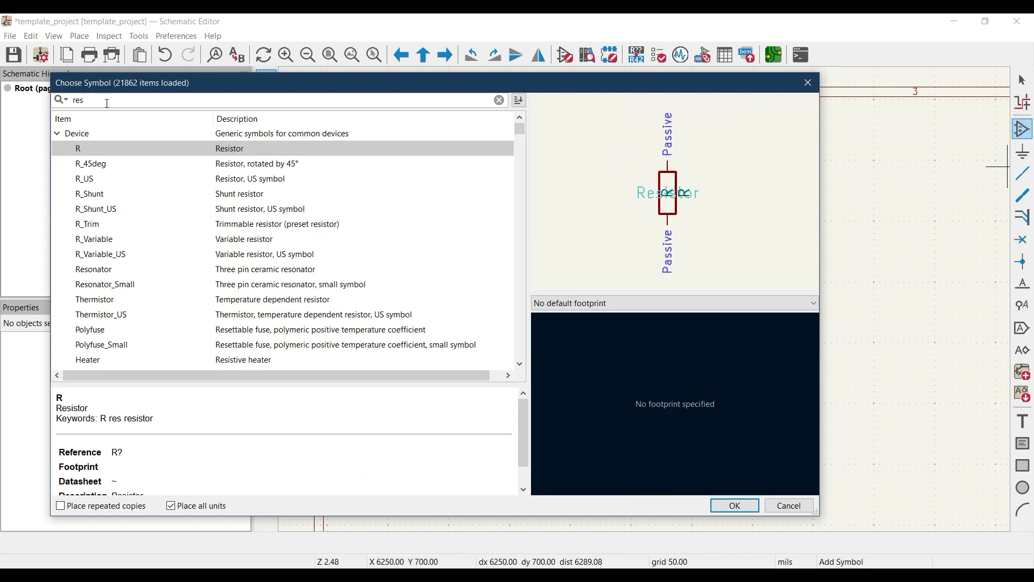
pyautogui.doubleClick(124, 150)
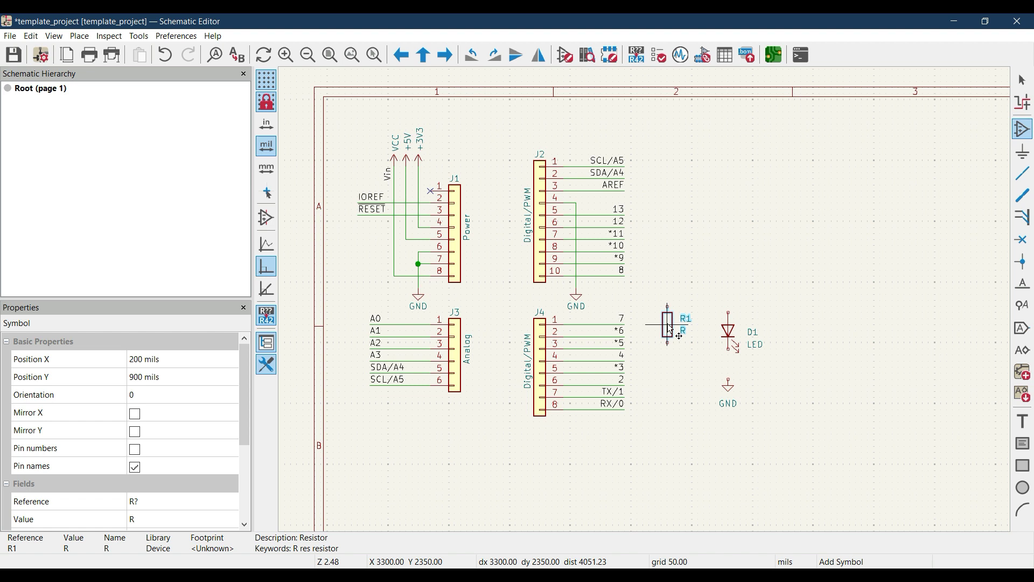
pyautogui.press('r')
pyautogui.click(671, 326)
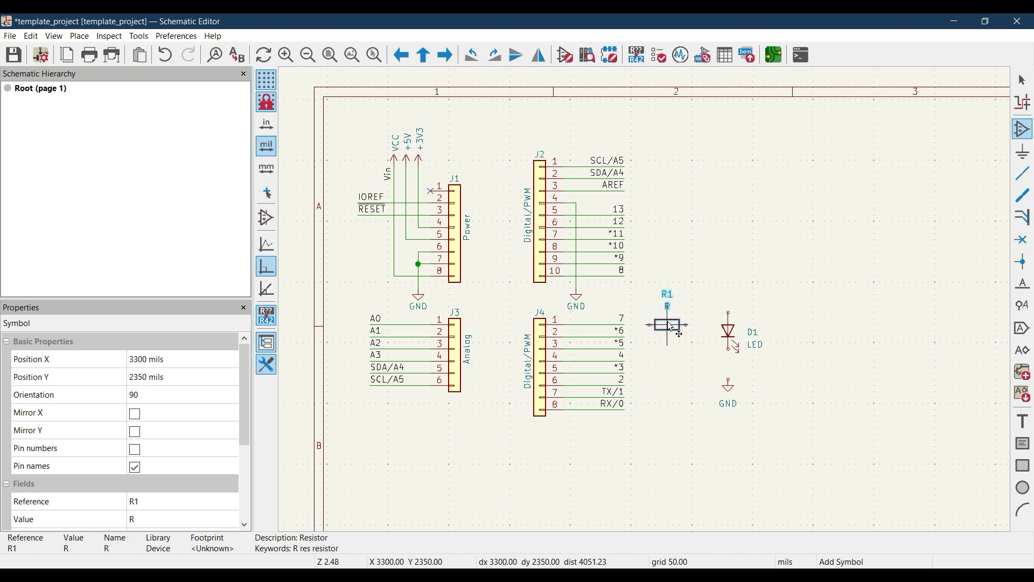
# - Wire the resistor's J4-side pin to the end of the net 7 line on the J4 Digital/PWM connector
pyautogui.click(1024, 173)
pyautogui.scroll(5, 792, 300)
pyautogui.moveTo(689, 295); pyautogui.dragTo(780, 289, button='middle')
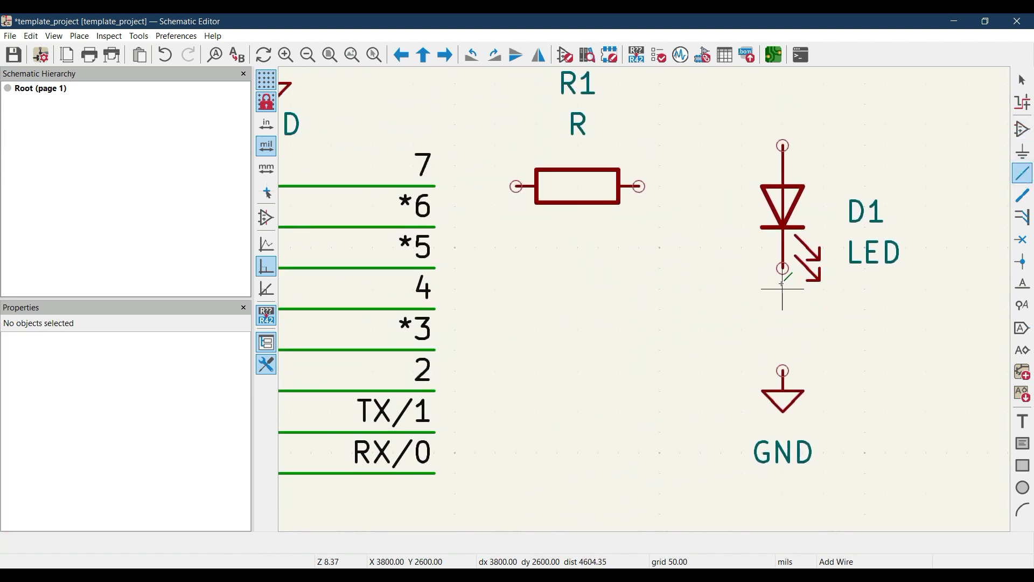
pyautogui.moveTo(522, 276); pyautogui.dragTo(543, 356, button='middle')
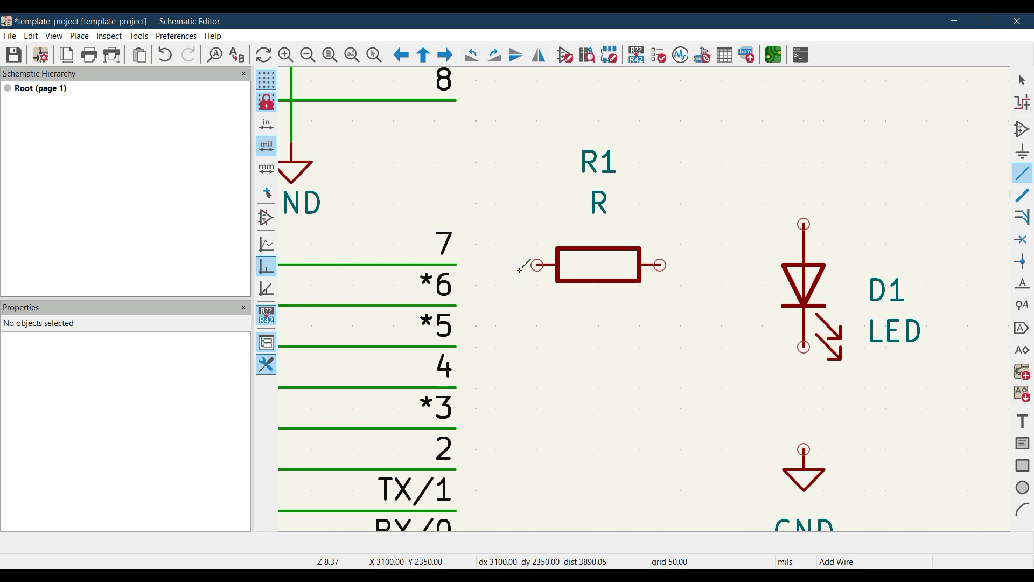
pyautogui.click(537, 265)
pyautogui.click(457, 265)
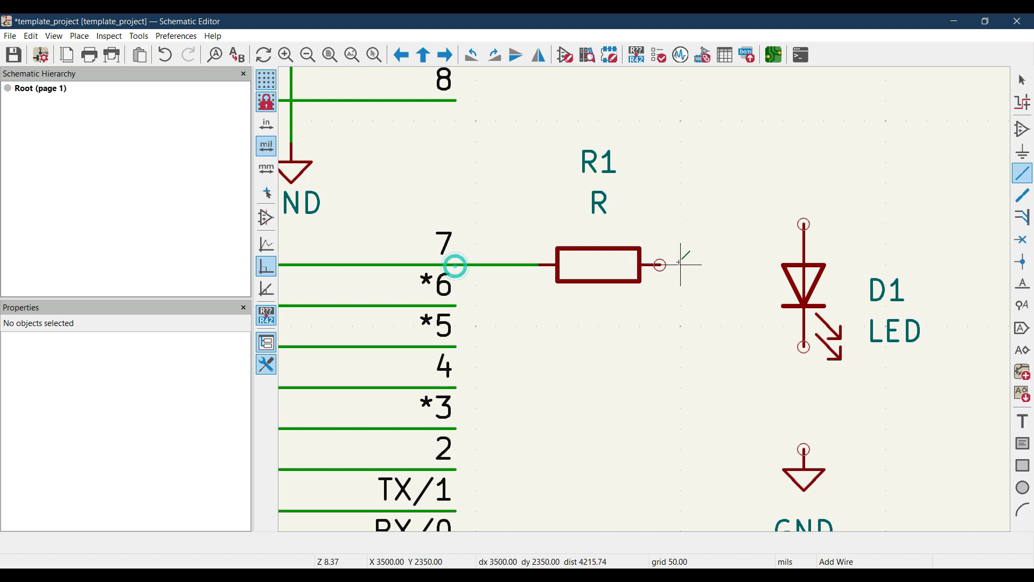
# - Wire the resistor's free pin to the LED's upper pin and the LED's lower pin to the GND symbol
pyautogui.click(661, 265)
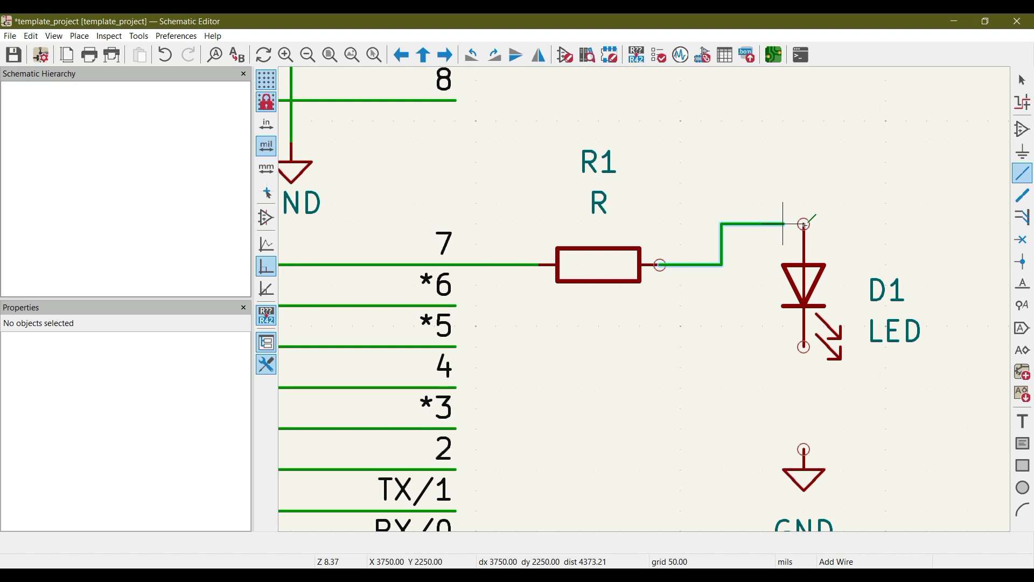
pyautogui.click(804, 224)
pyautogui.click(805, 348)
pyautogui.click(805, 449)
pyautogui.scroll(-5, 637, 345)
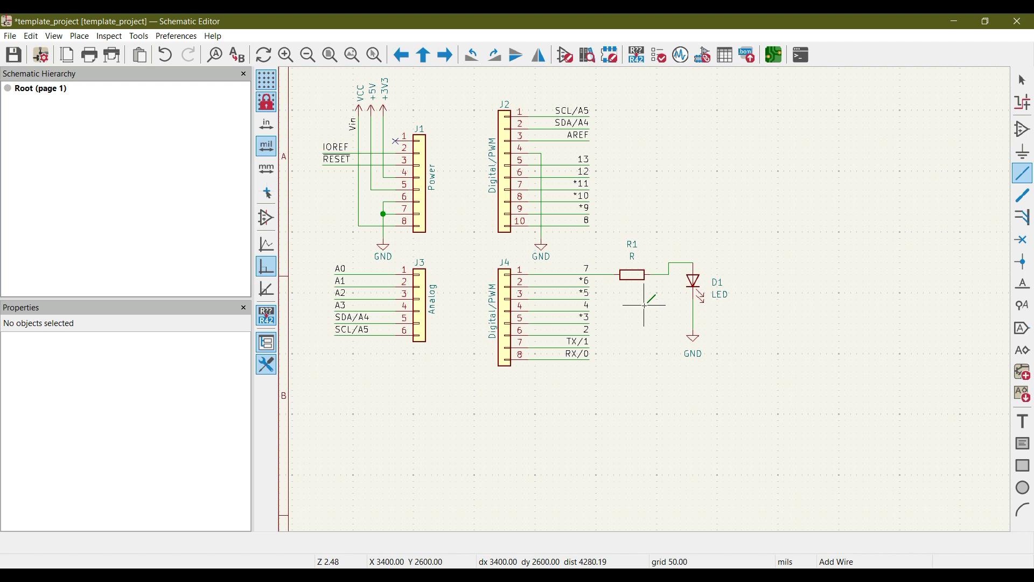
# - Set the value of resistor R1 to 1k and save the schematic
pyautogui.click(15, 54)
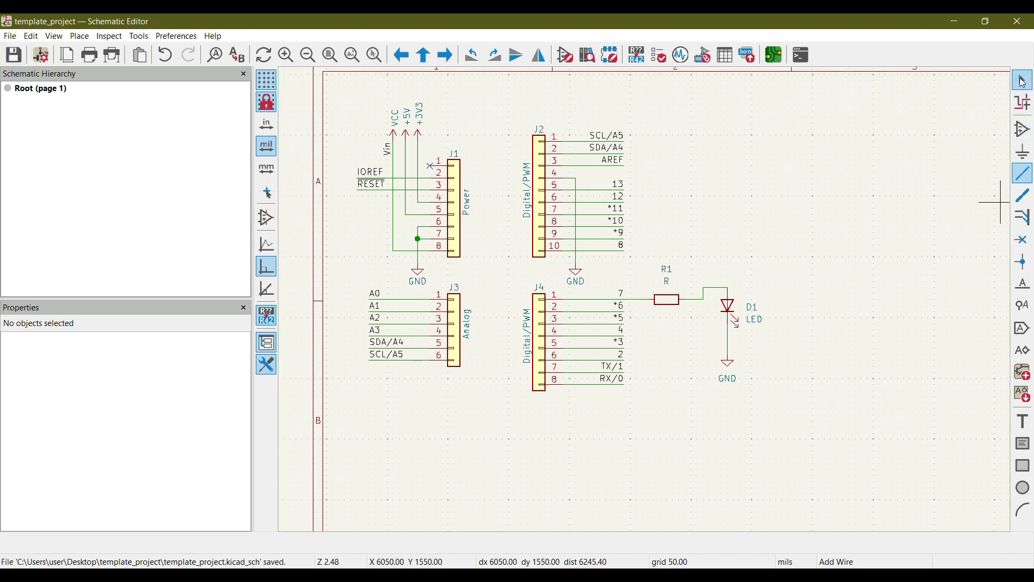
pyautogui.click(1023, 79)
pyautogui.click(670, 306)
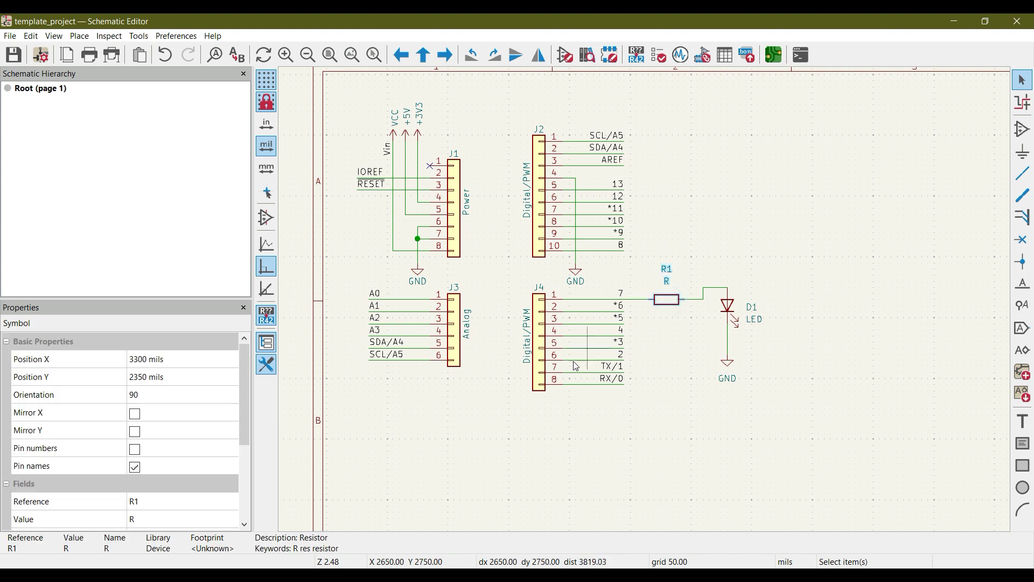
pyautogui.click(156, 518)
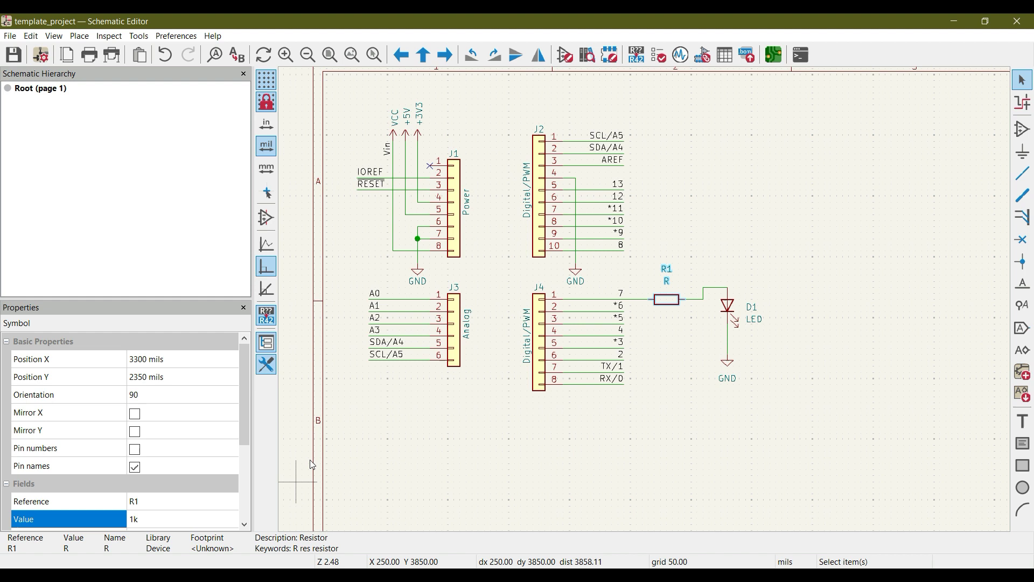
pyautogui.click(380, 426)
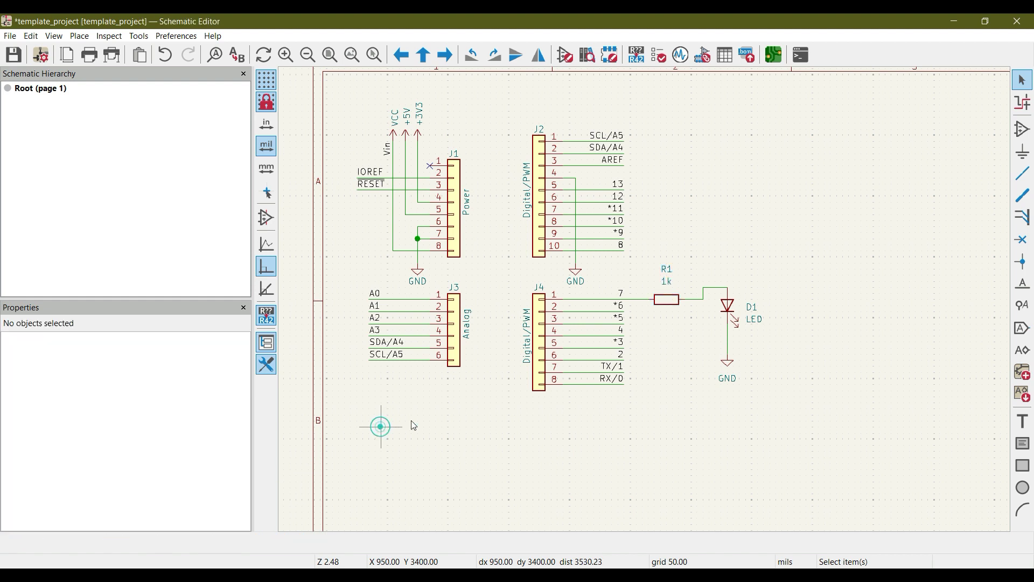
pyautogui.click(26, 57)
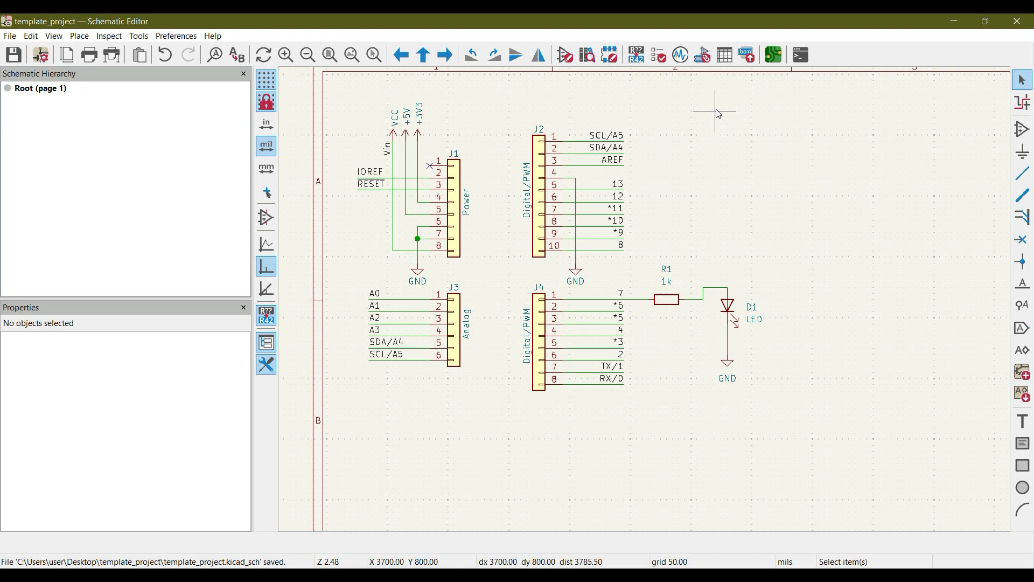
# - Assign the digikey-footprints:1206 footprint to D1 in the Symbol Fields Table
pyautogui.click(726, 54)
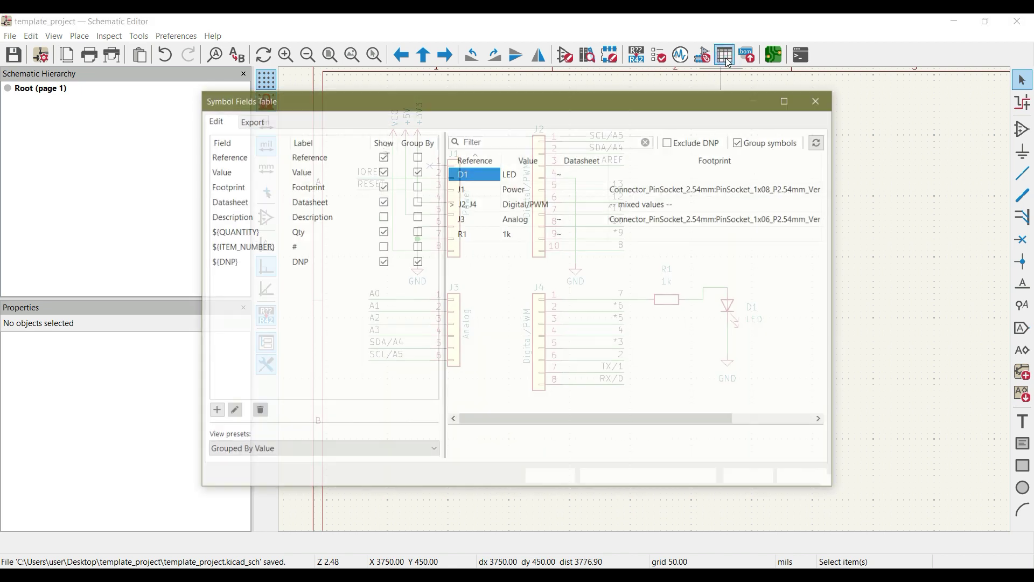
pyautogui.click(636, 173)
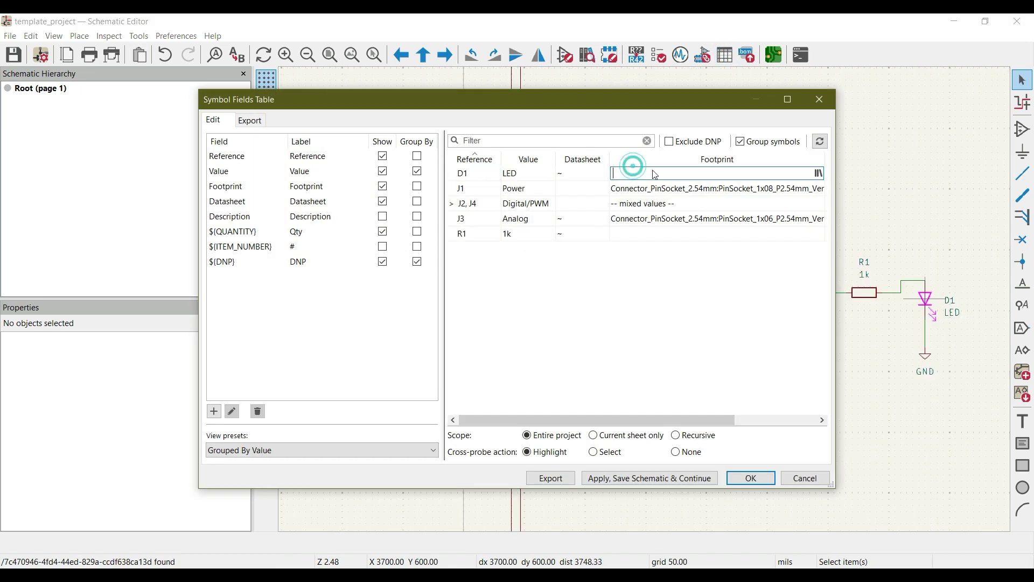
pyautogui.click(819, 173)
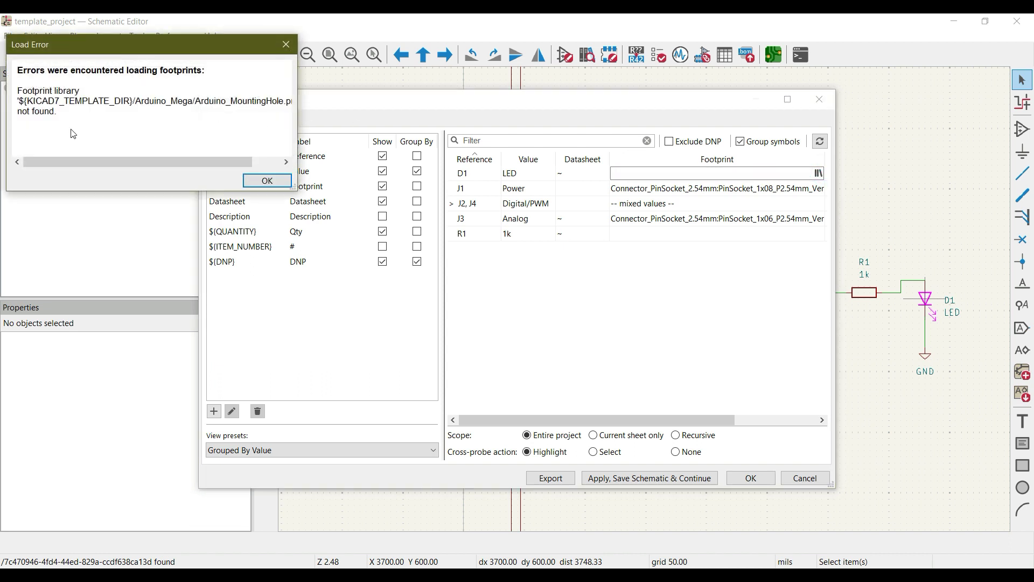
pyautogui.click(253, 180)
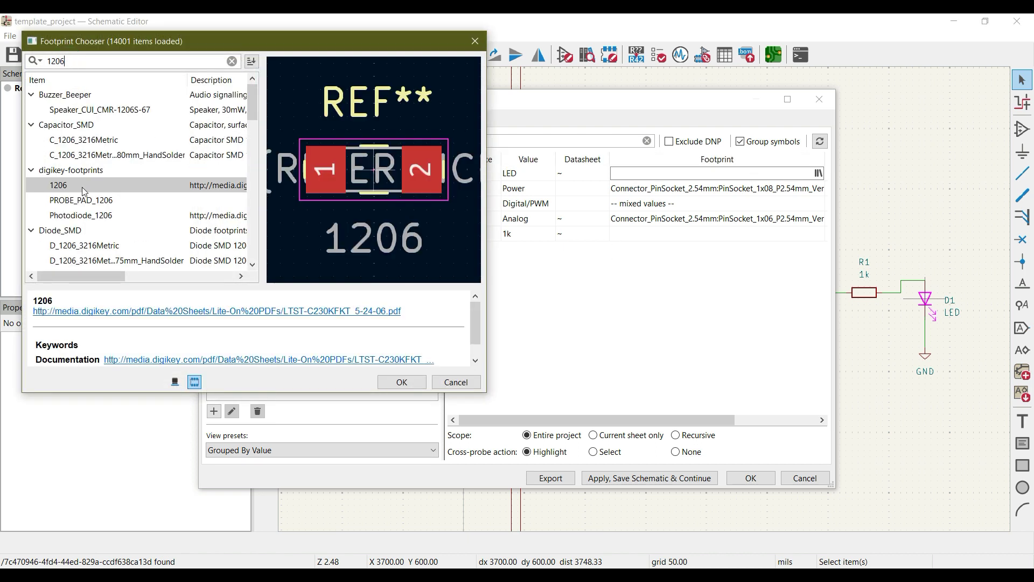
pyautogui.doubleClick(84, 185)
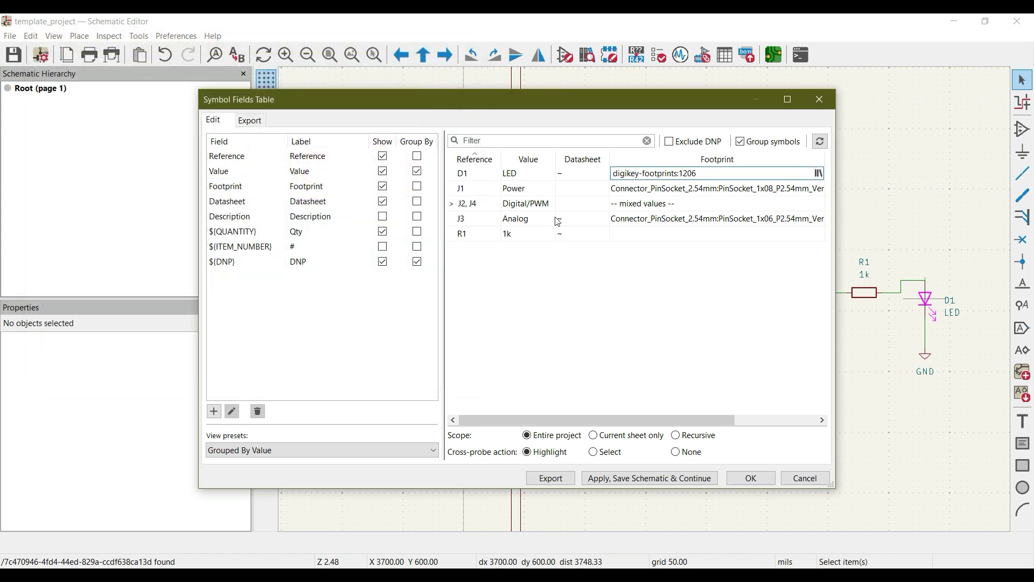
# - Assign the digikey-footprints:1206 footprint to R1, apply the symbol field changes and save the schematic
pyautogui.click(655, 234)
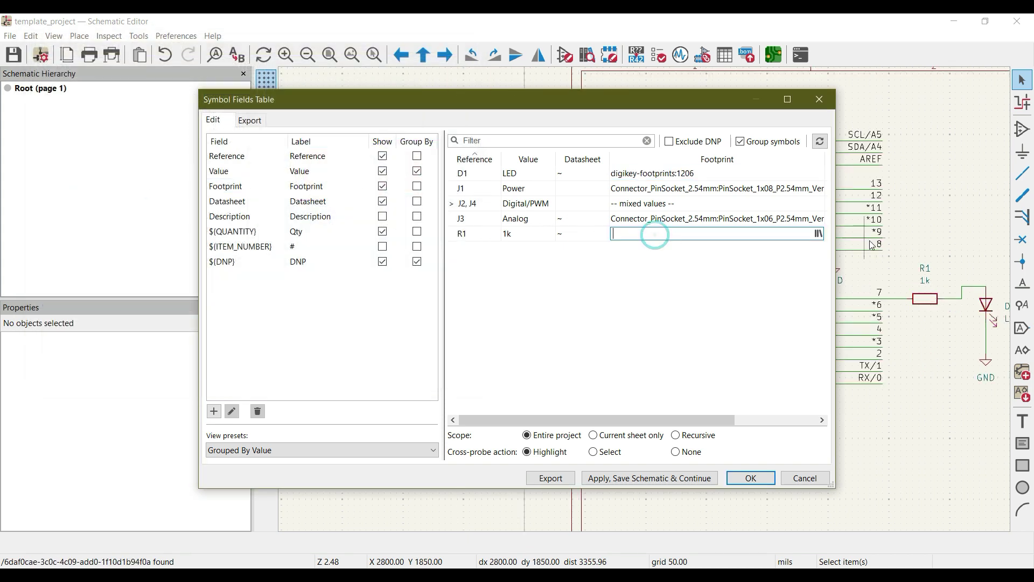
pyautogui.click(820, 236)
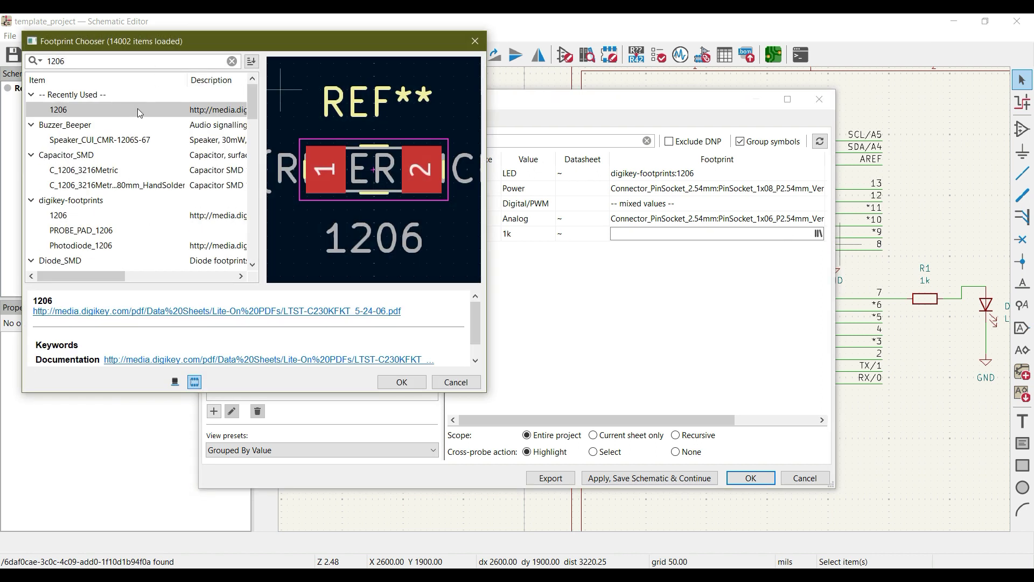
pyautogui.doubleClick(125, 108)
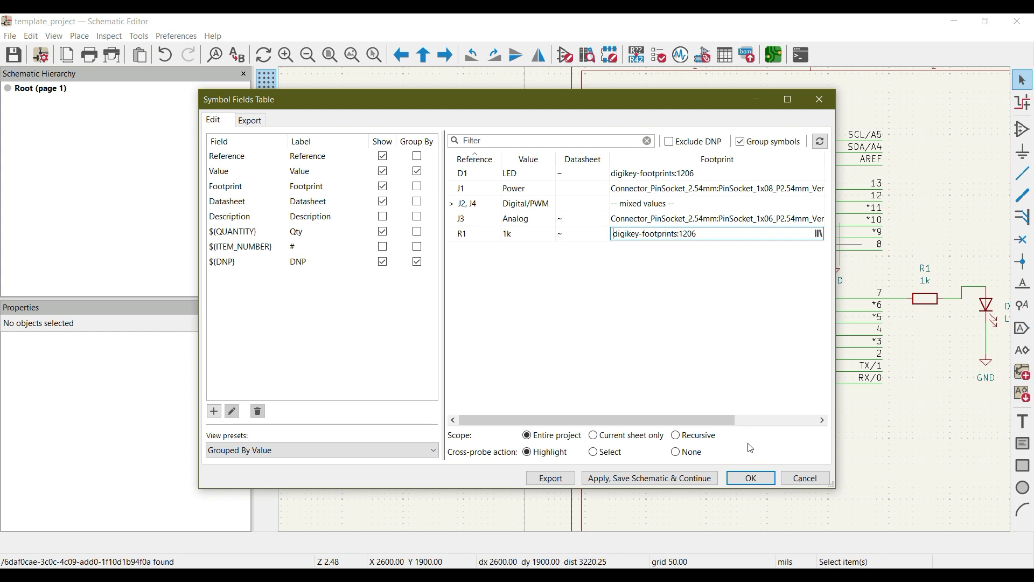
pyautogui.click(752, 477)
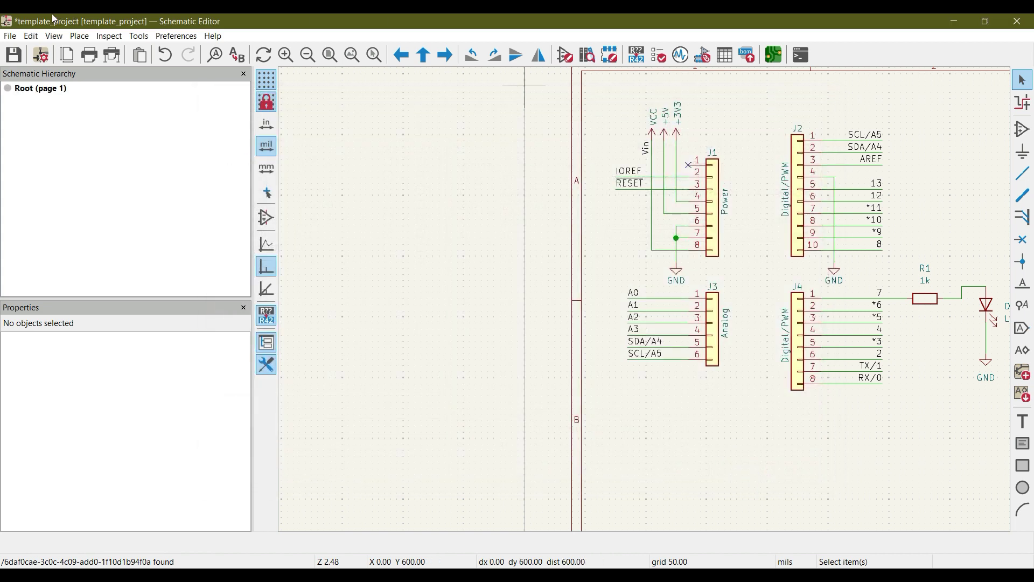
pyautogui.click(14, 55)
pyautogui.hscroll(3, 827, 386)
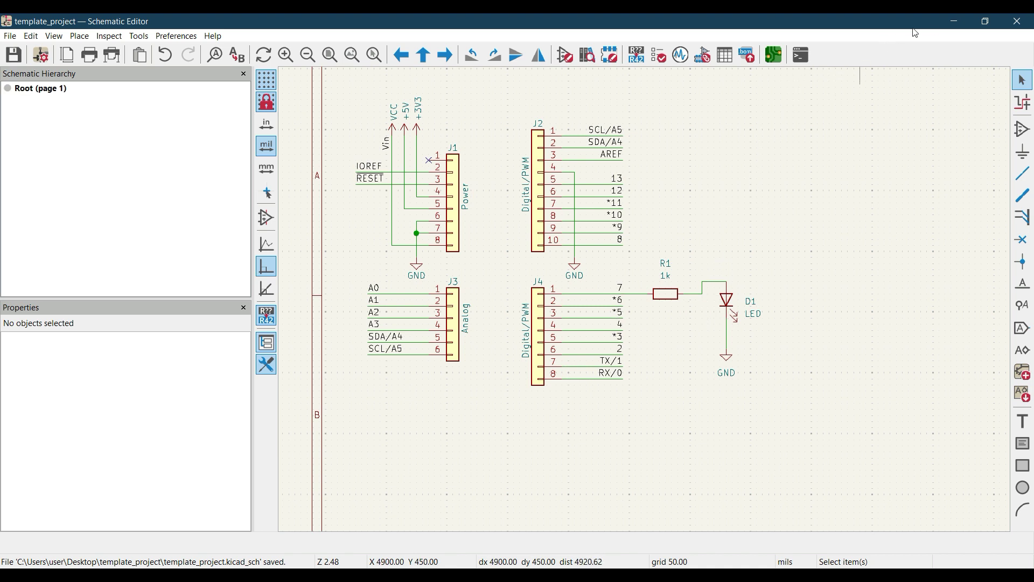
# - Switch to the PCB Editor and update the board from the schematic to bring in the D1 and R1 footprints
pyautogui.click(954, 22)
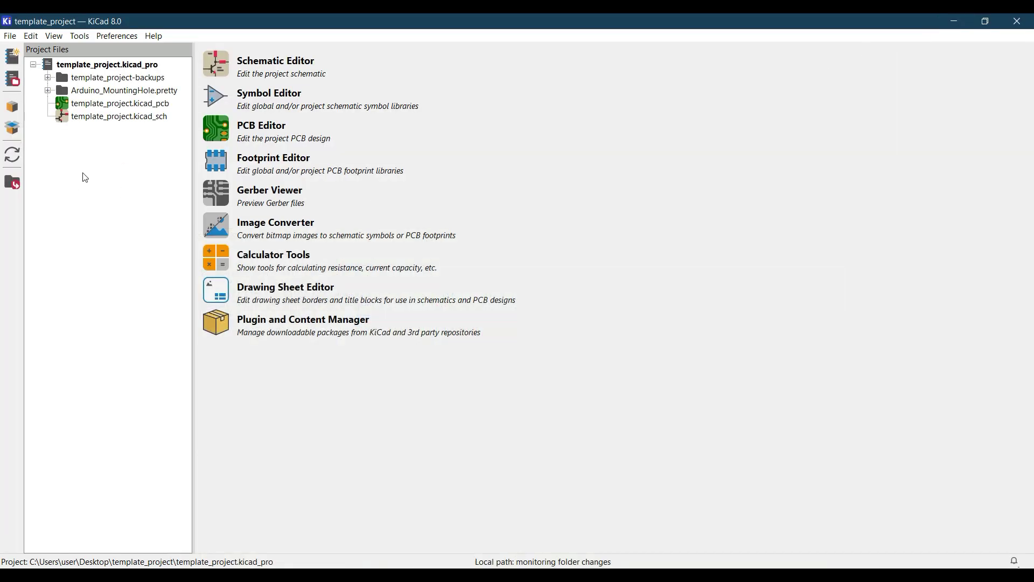
pyautogui.click(207, 138)
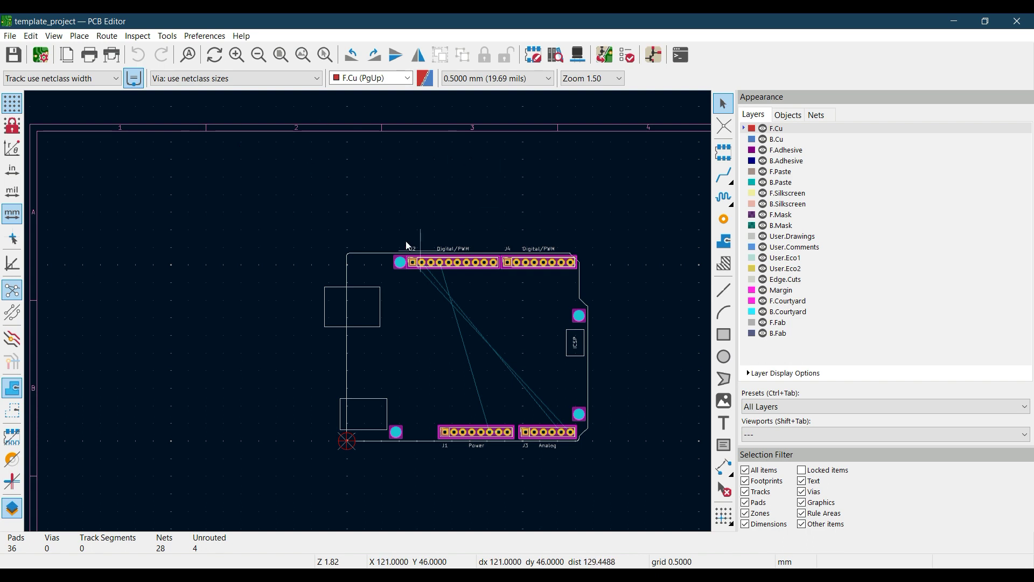
pyautogui.moveTo(509, 331); pyautogui.dragTo(460, 287, button='middle')
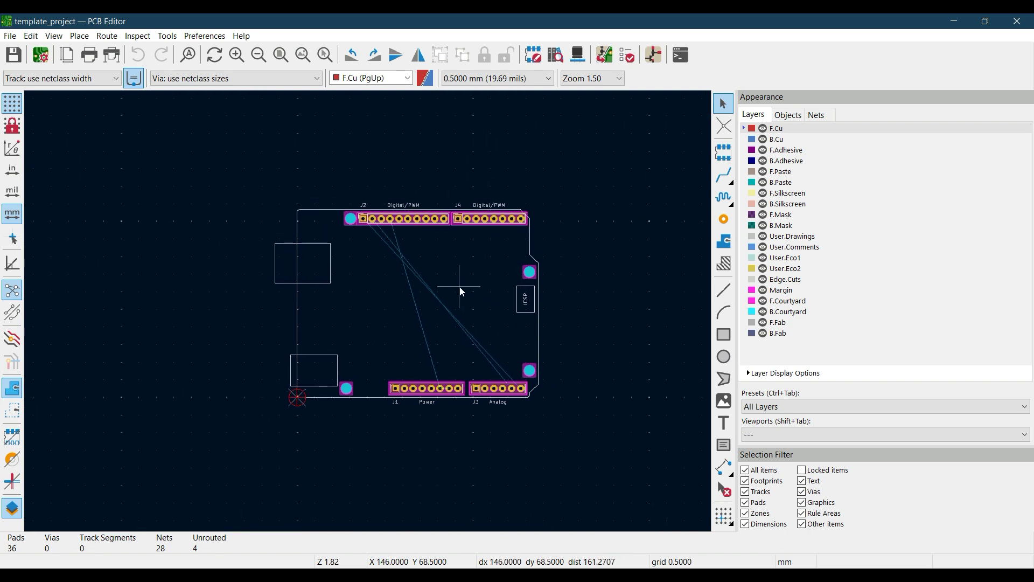
pyautogui.click(606, 53)
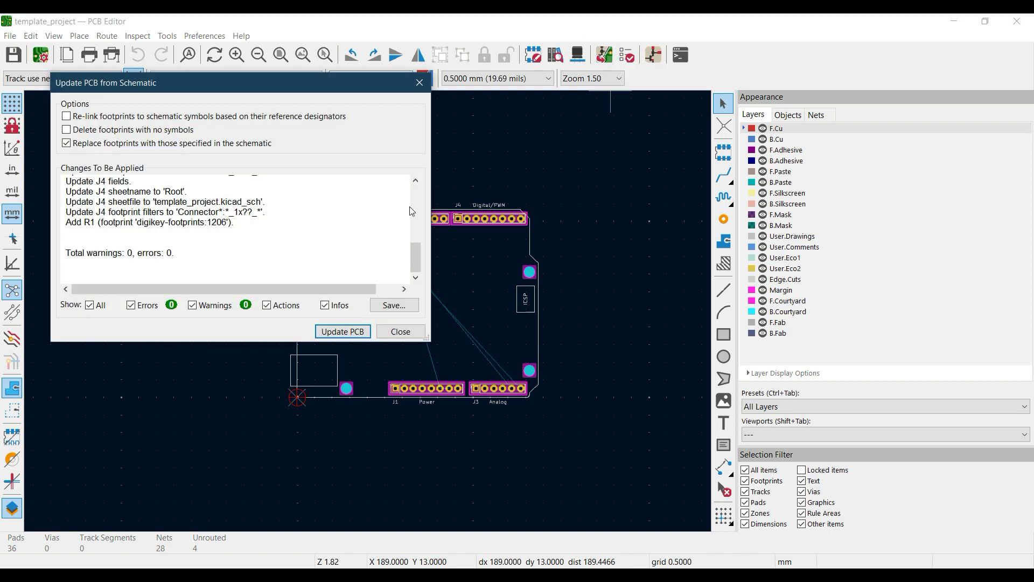
pyautogui.click(352, 332)
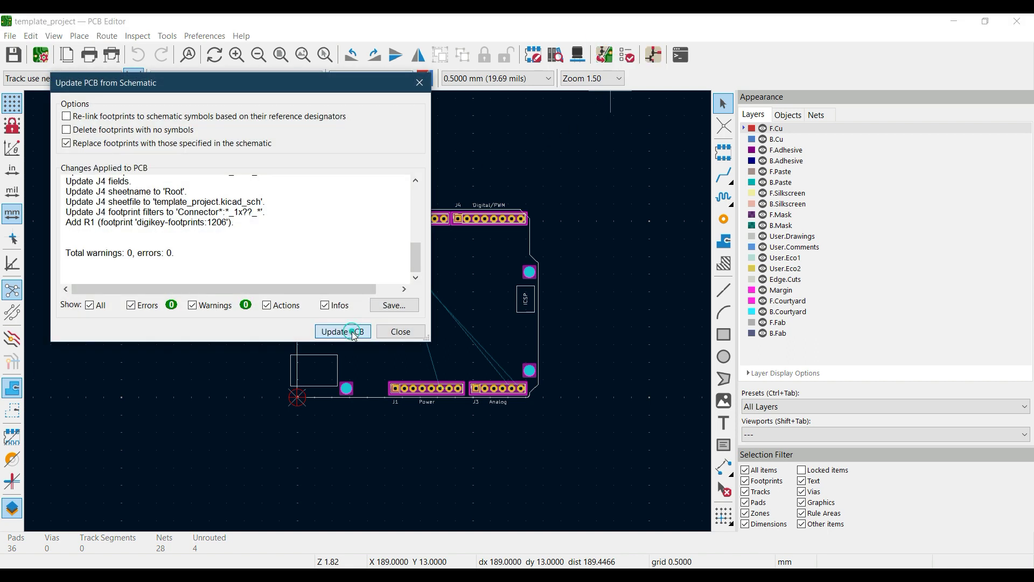
pyautogui.click(401, 332)
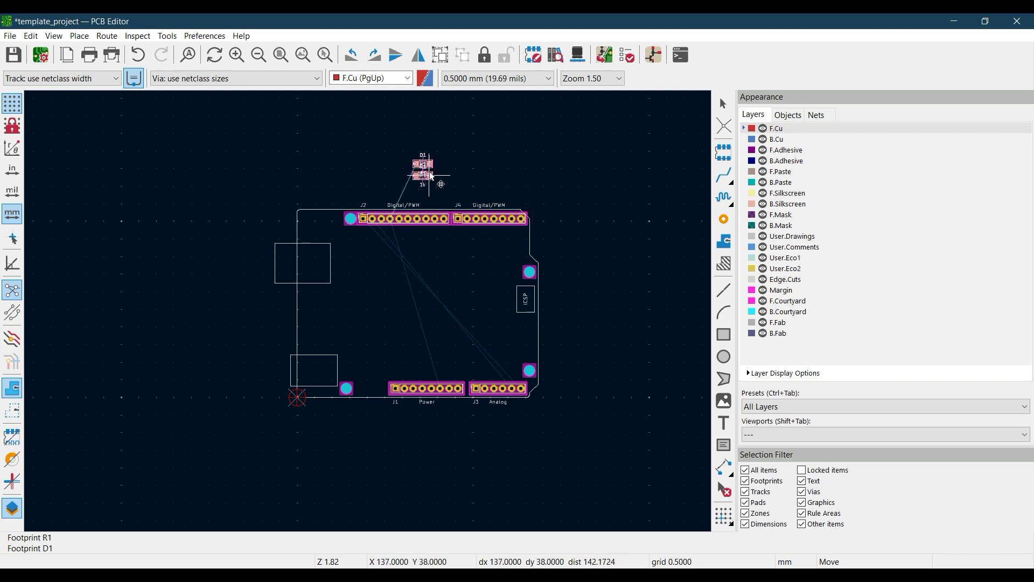
# - Place the D1 and R1 footprints just above the Digital/PWM headers, outside the original board outline
pyautogui.scroll(5, 424, 174)
pyautogui.keyDown('shift'); pyautogui.scroll(-3, 452, 331); pyautogui.keyUp('shift')
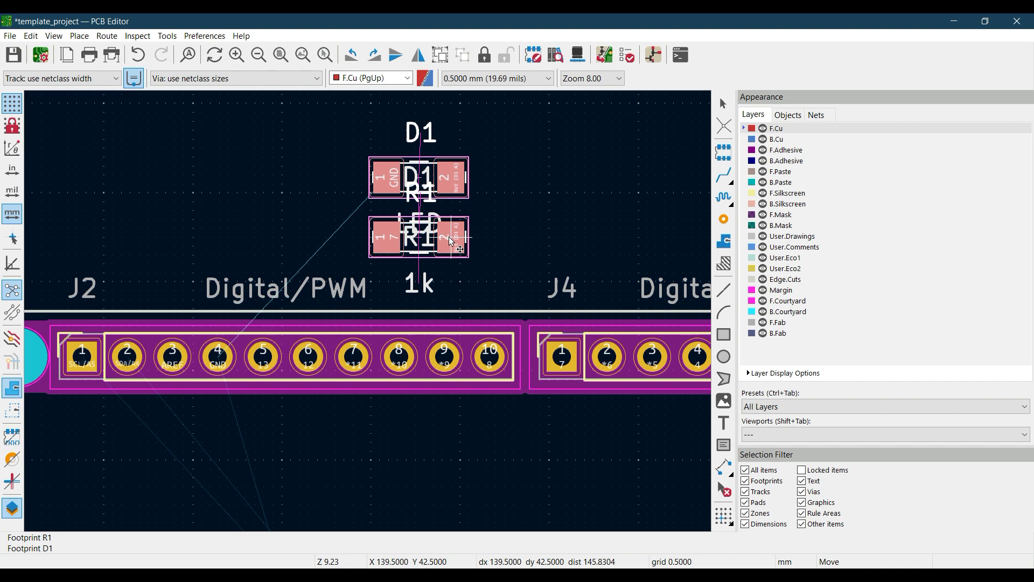
pyautogui.click(452, 241)
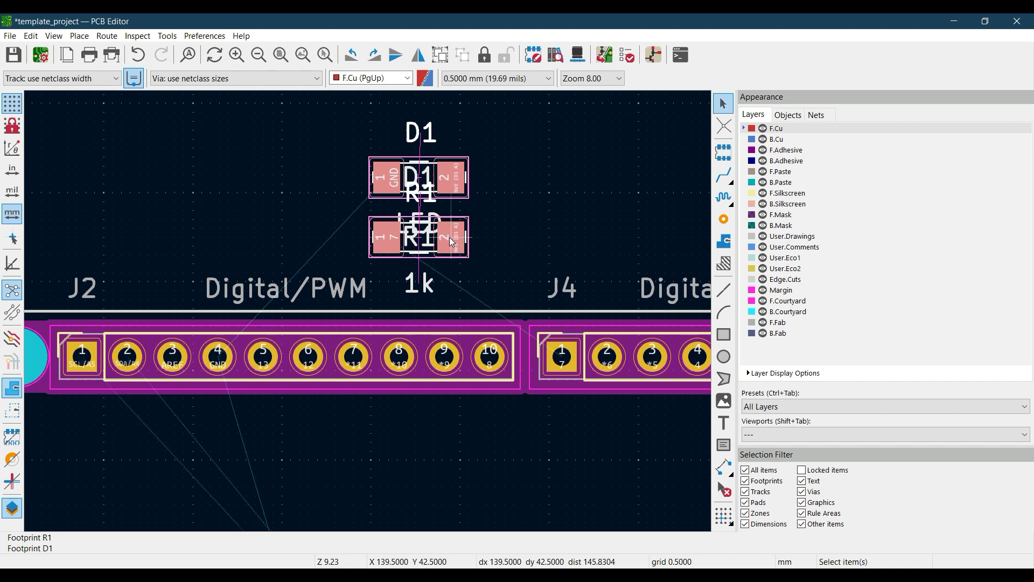
# - Draw a rectangle about 73 × 68 mm on Edge.Cuts around the shield outline, D1 and R1, and save the board
pyautogui.scroll(-5, 450, 240)
pyautogui.scroll(-4, 452, 313)
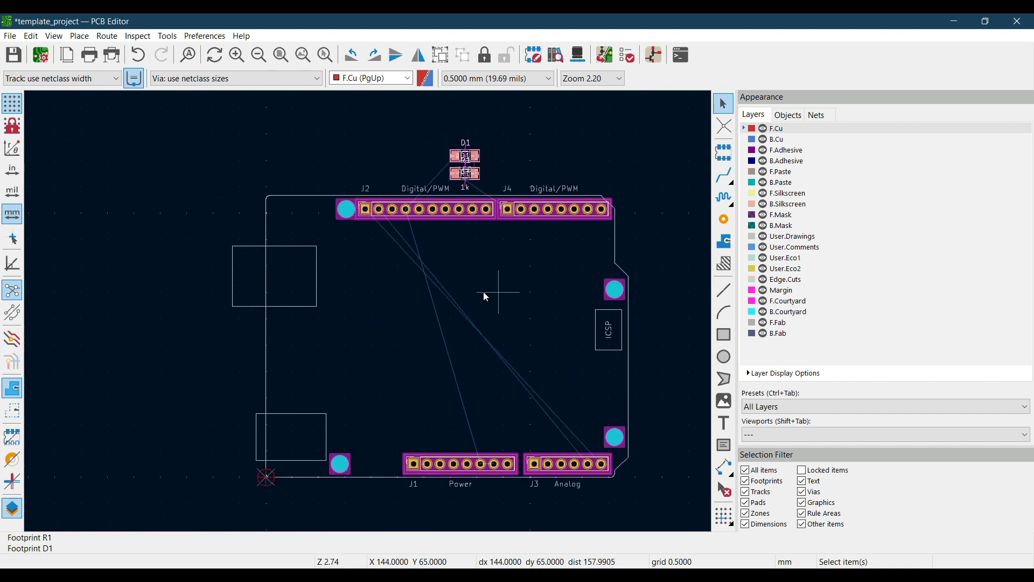
pyautogui.moveTo(368, 313); pyautogui.dragTo(378, 290, button='middle')
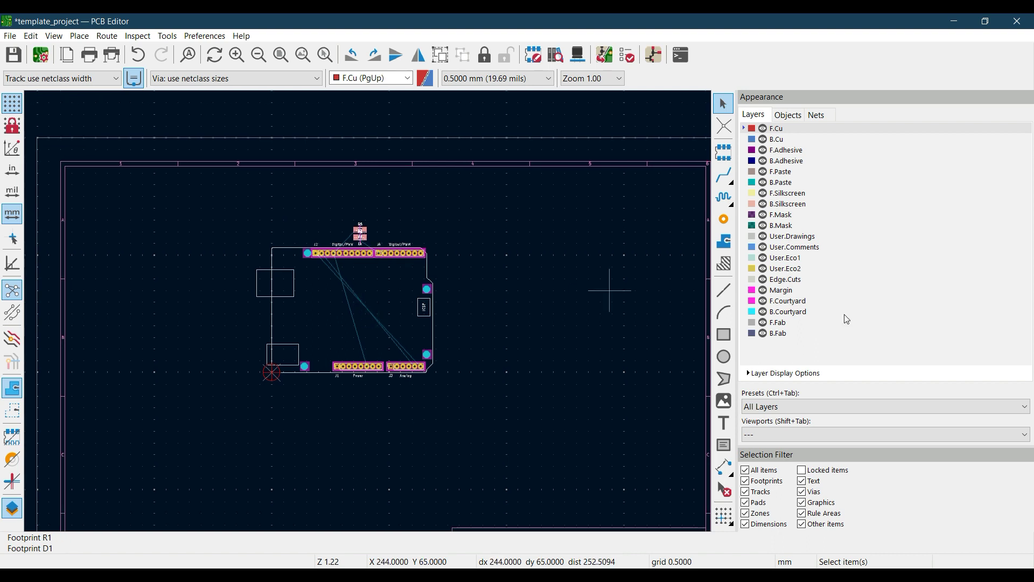
pyautogui.click(785, 279)
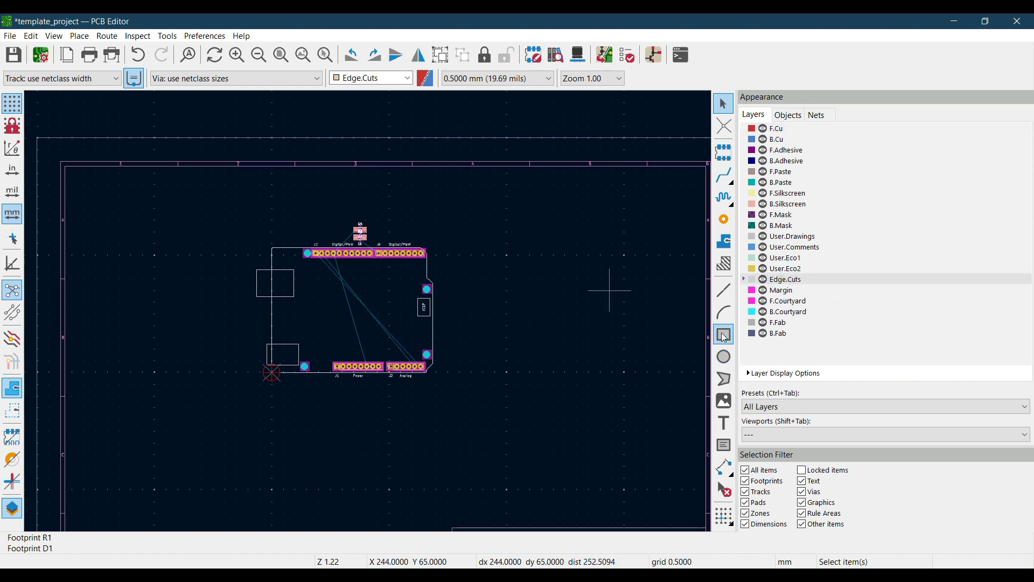
pyautogui.click(724, 334)
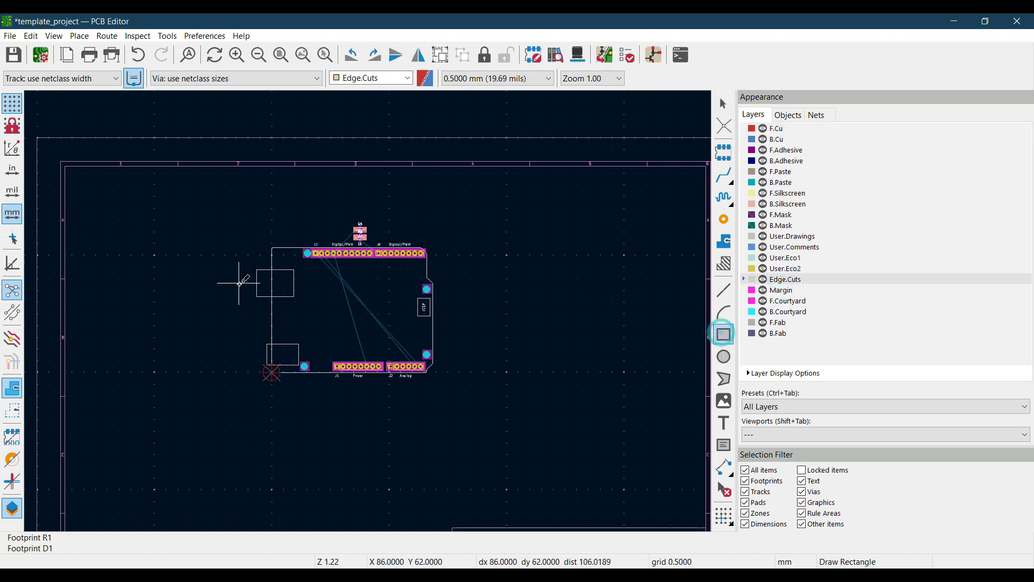
pyautogui.click(264, 225)
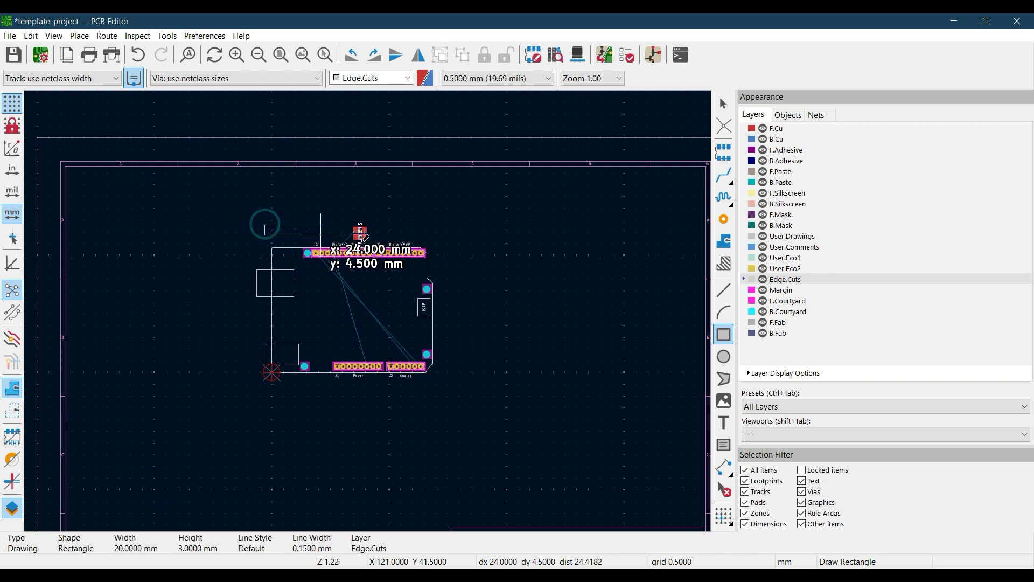
pyautogui.click(436, 384)
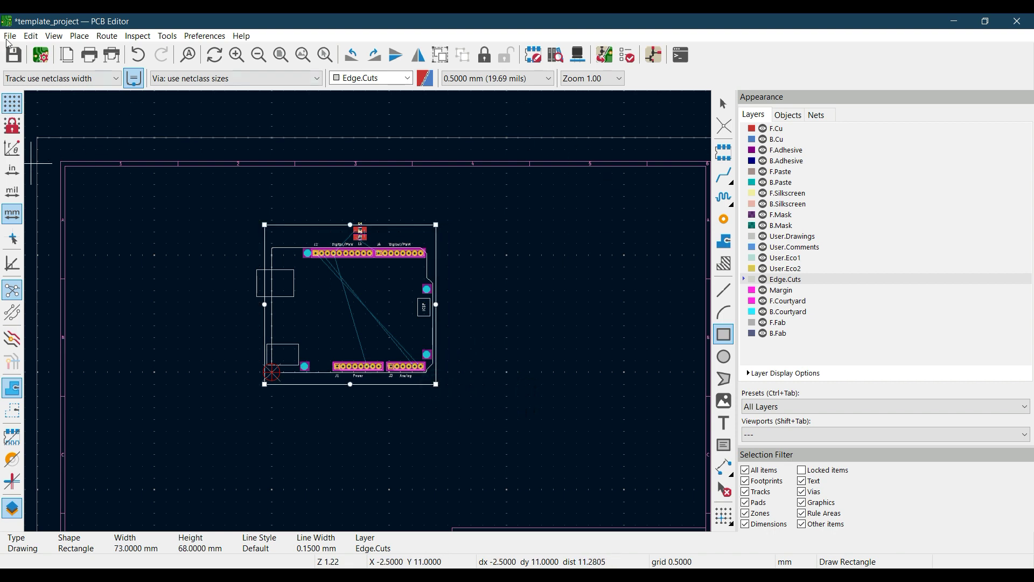
pyautogui.click(14, 55)
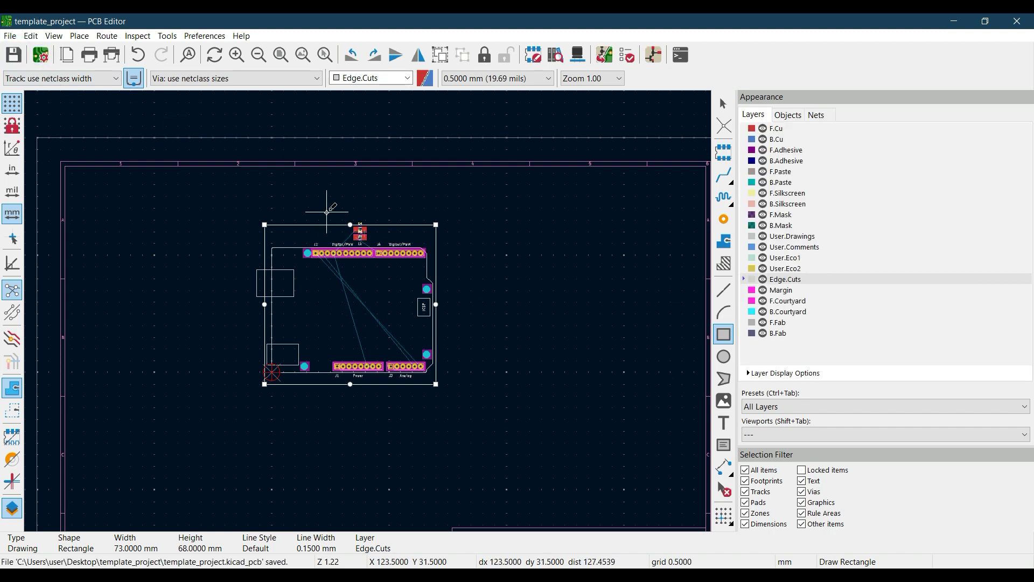
# - Try to route a GND track from pin 4 of J2 to pad 1 of D1 on F.Cu
pyautogui.scroll(6, 351, 250)
pyautogui.scroll(2, 371, 310)
pyautogui.scroll(-2, 372, 310)
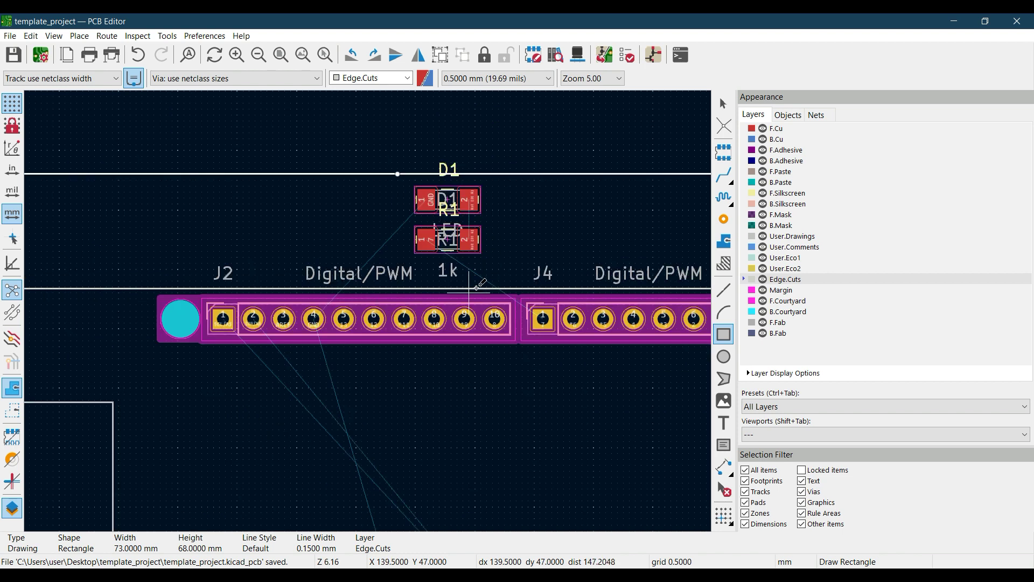
pyautogui.click(724, 174)
pyautogui.click(294, 320)
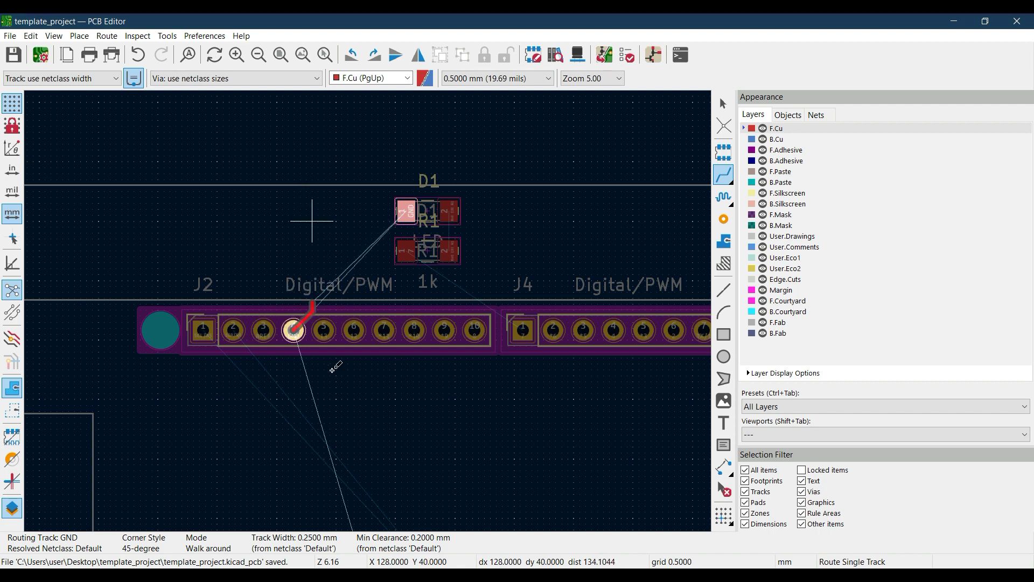
pyautogui.moveTo(319, 263); pyautogui.dragTo(332, 168, button='middle')
pyautogui.moveTo(334, 273); pyautogui.dragTo(342, 328, button='middle')
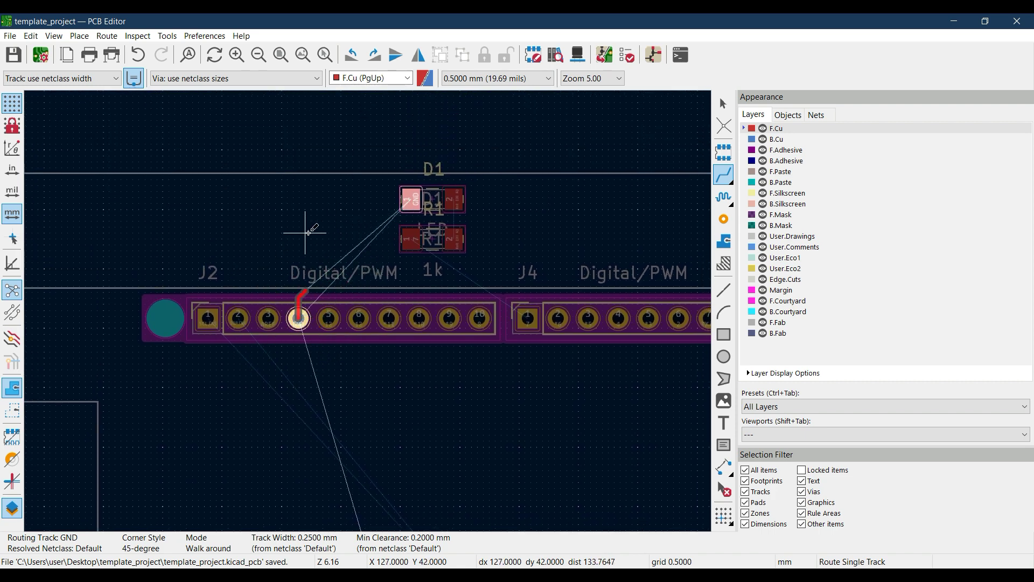
pyautogui.press('Escape')
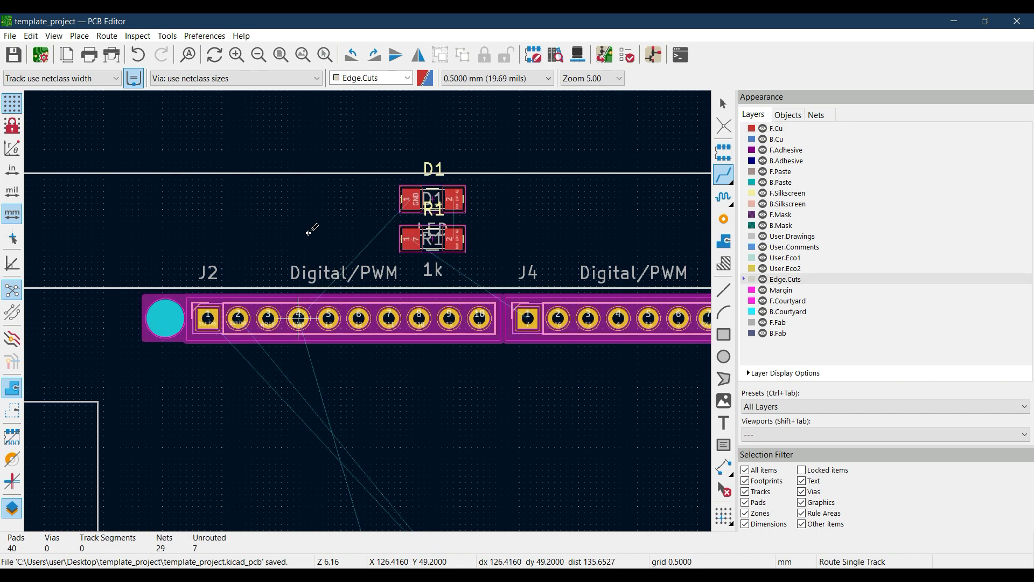
# - Delete the long upper, left and lower straight segments of the original inner board outline on Edge.Cuts
pyautogui.scroll(-5, 311, 230)
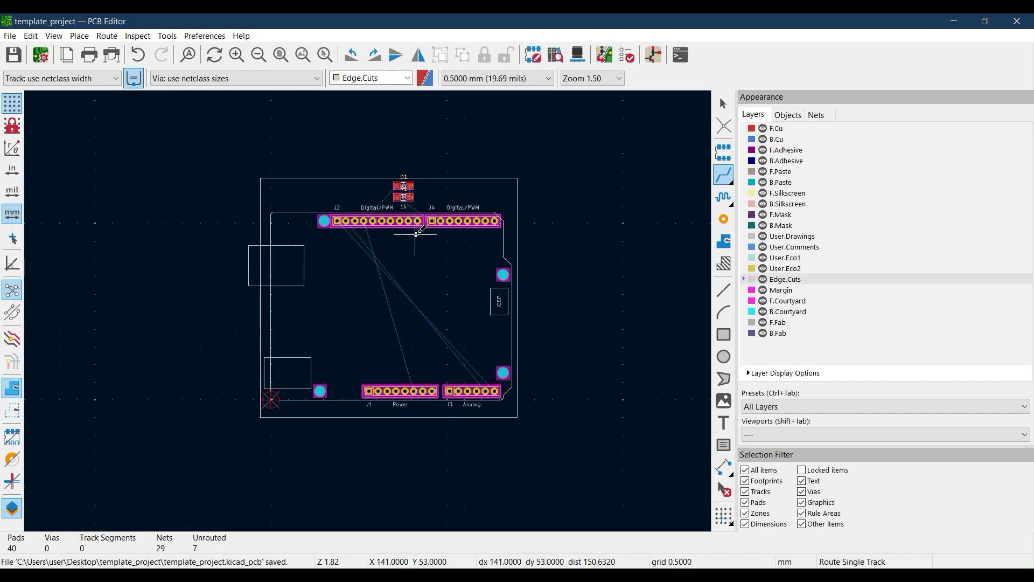
pyautogui.click(16, 56)
pyautogui.scroll(3, 377, 291)
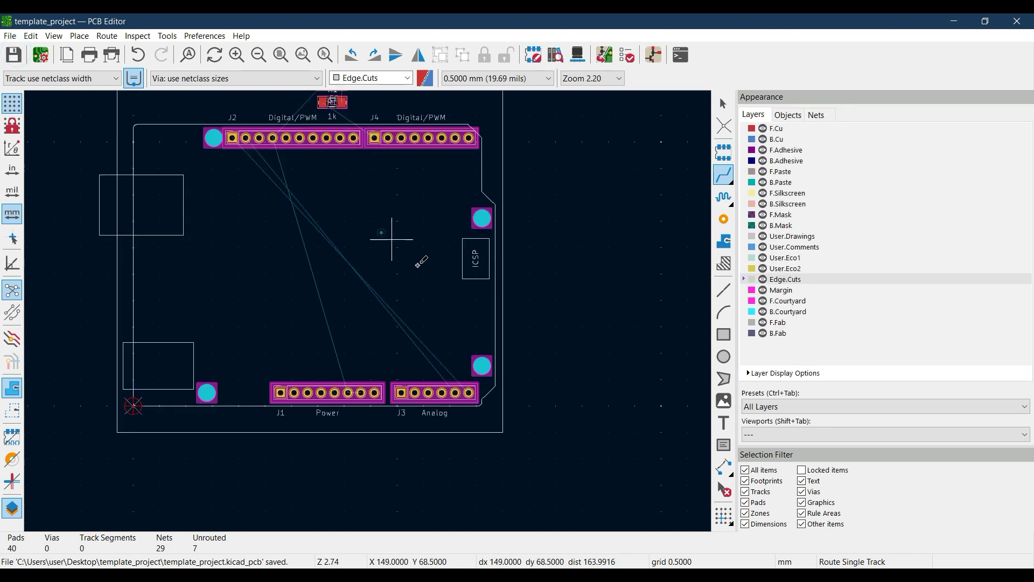
pyautogui.moveTo(422, 262); pyautogui.dragTo(519, 335, button='middle')
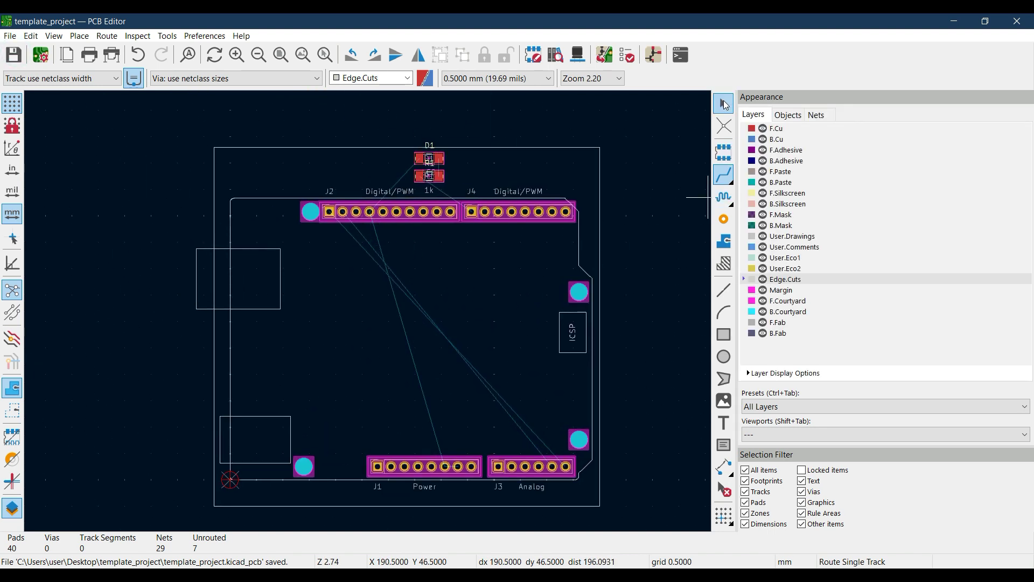
pyautogui.click(724, 104)
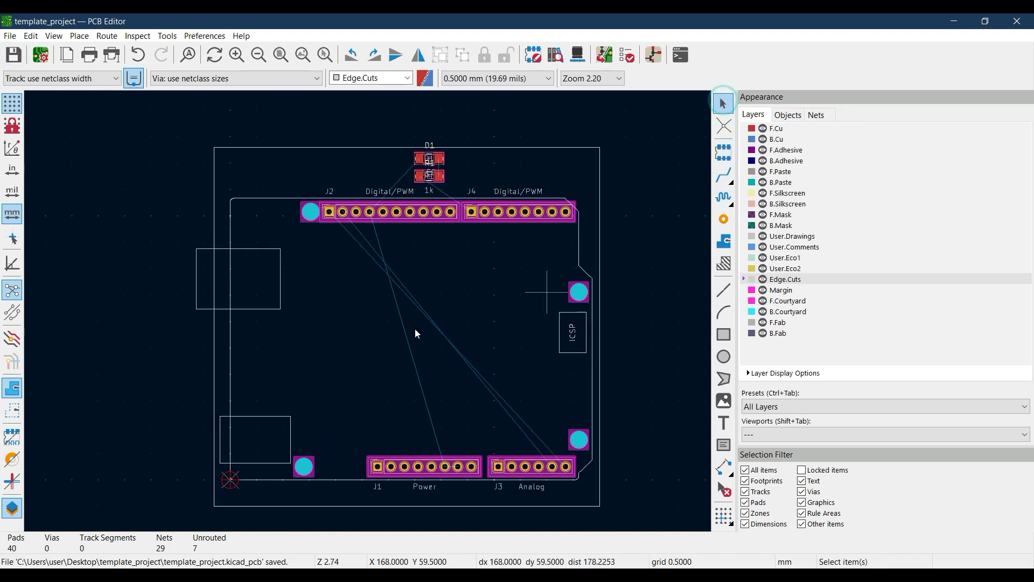
pyautogui.click(231, 211)
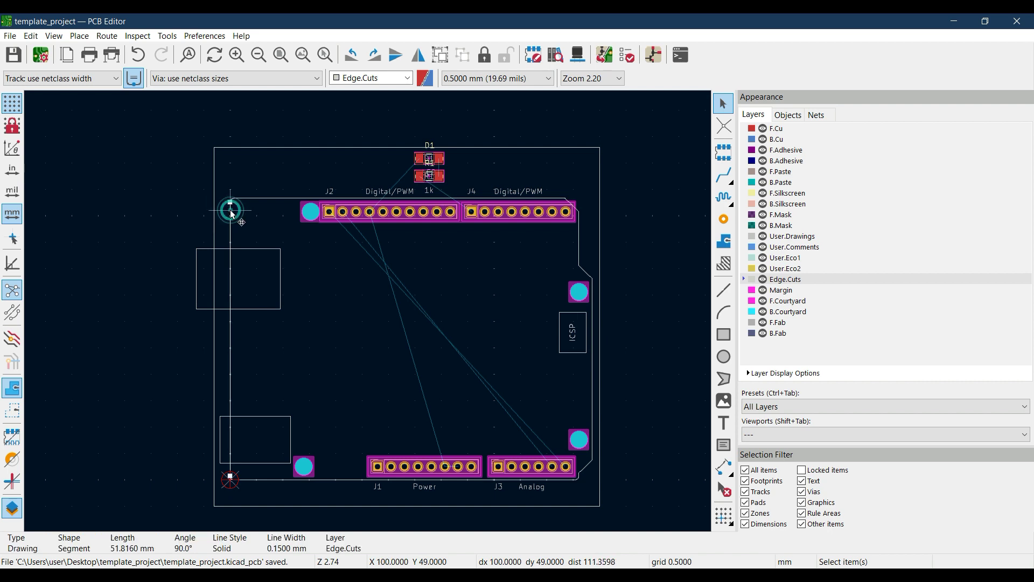
pyautogui.click(253, 201)
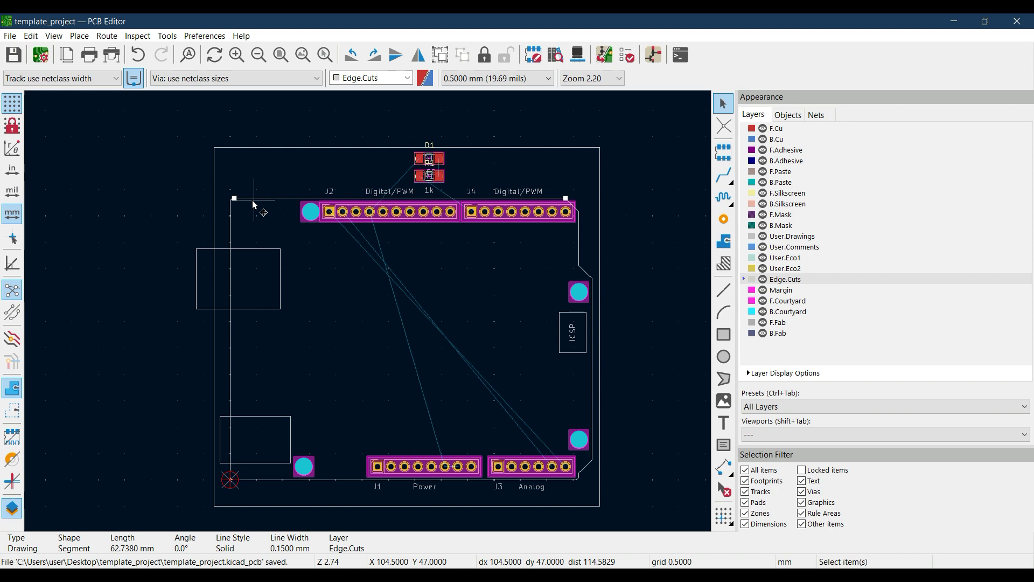
pyautogui.press('Delete')
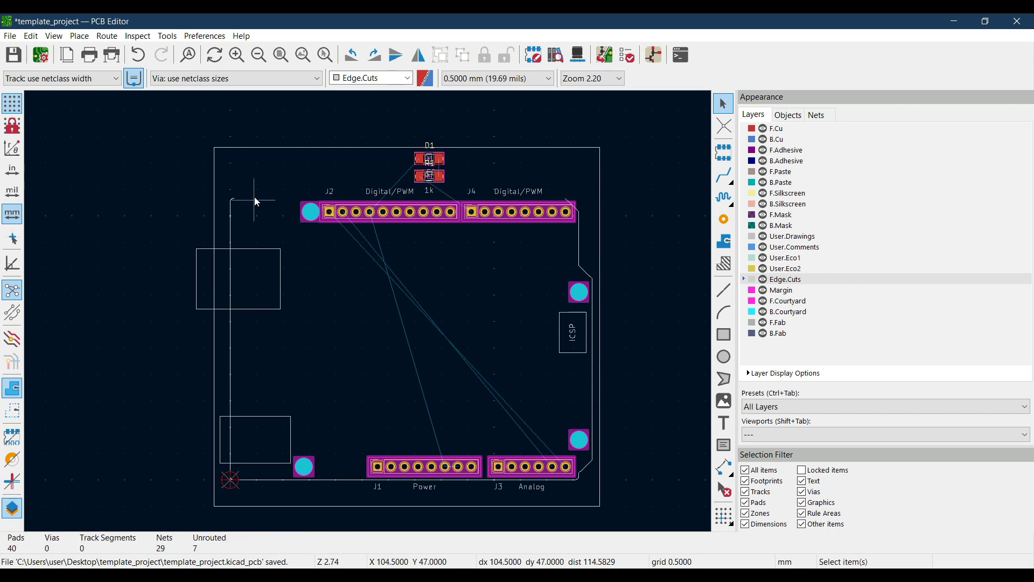
pyautogui.click(231, 230)
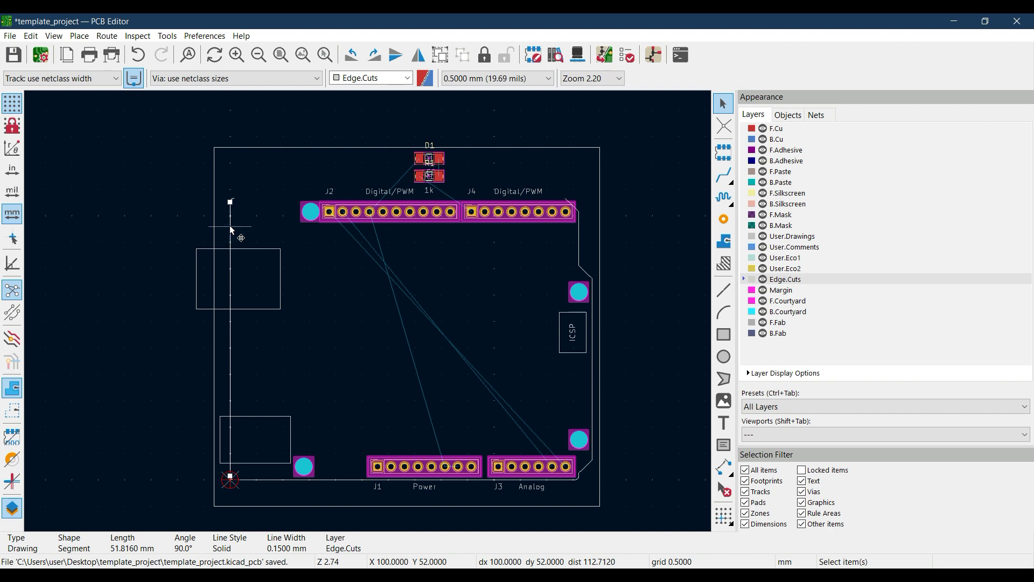
pyautogui.press('Delete')
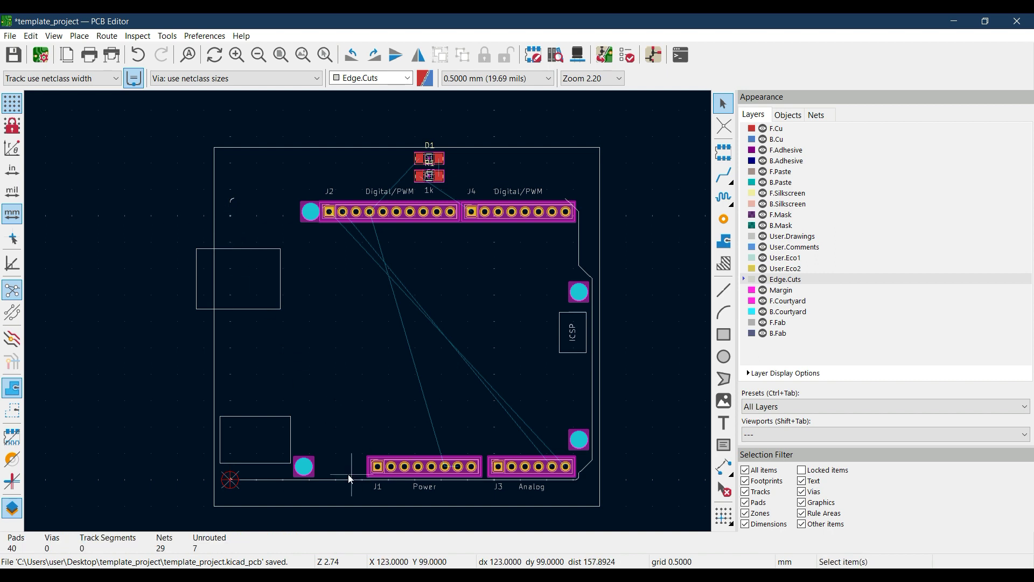
pyautogui.click(322, 480)
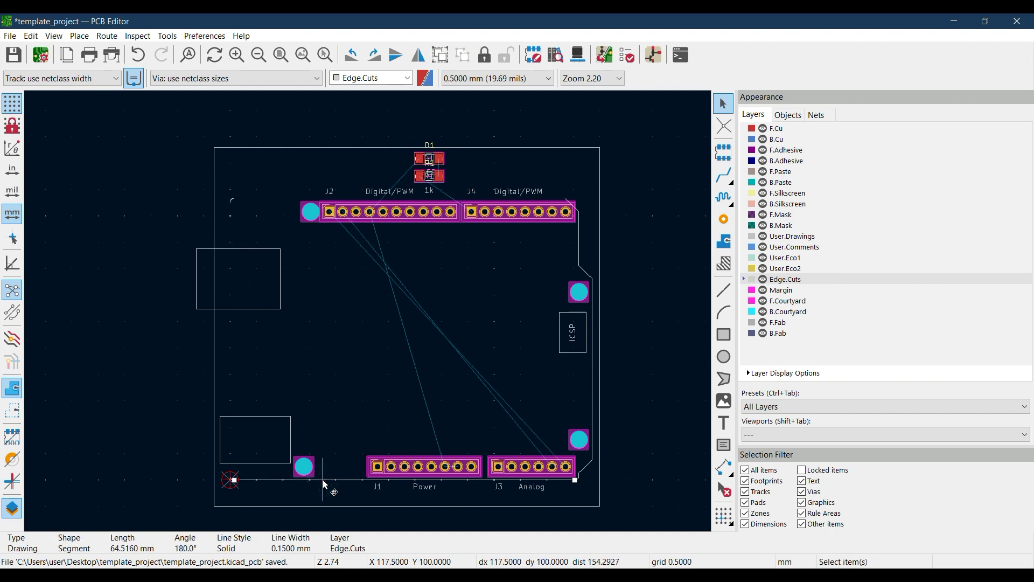
pyautogui.press('Delete')
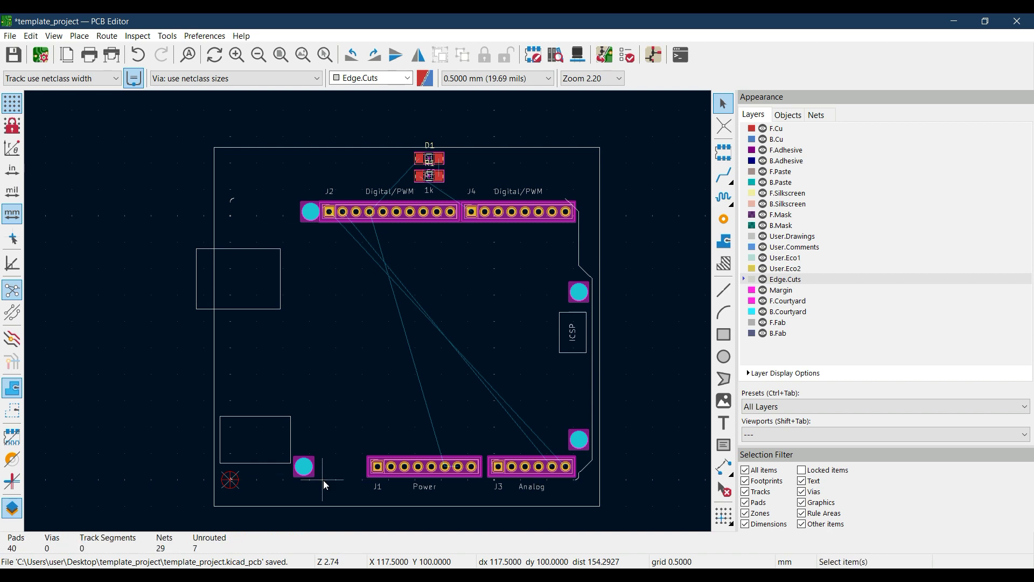
# - Delete the vertical and diagonal segments along the right side of the original inner outline, from J4 down to J3
pyautogui.click(577, 253)
pyautogui.press('Delete')
pyautogui.click(572, 206)
pyautogui.press('Delete')
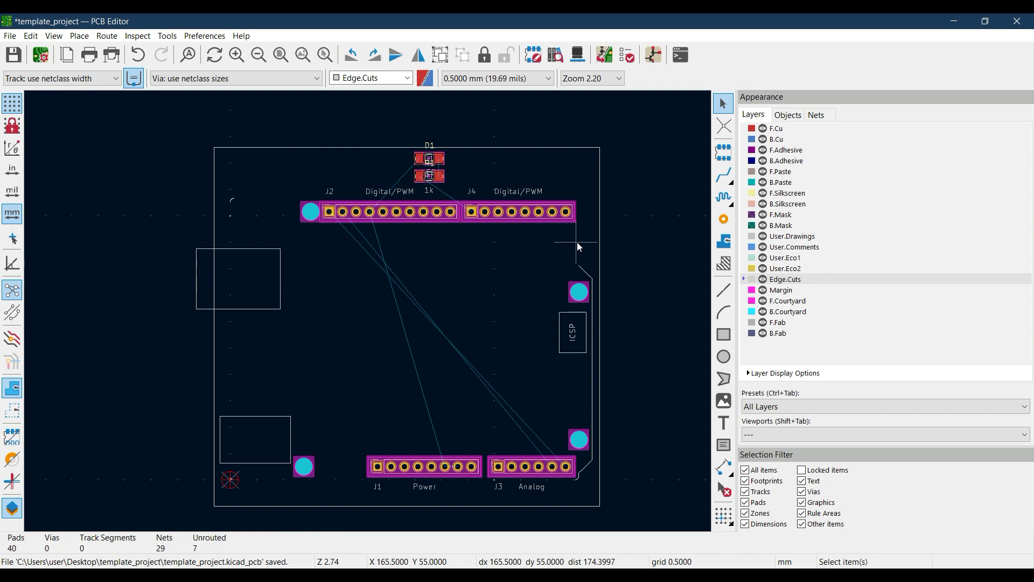
pyautogui.click(582, 270)
pyautogui.press('Delete')
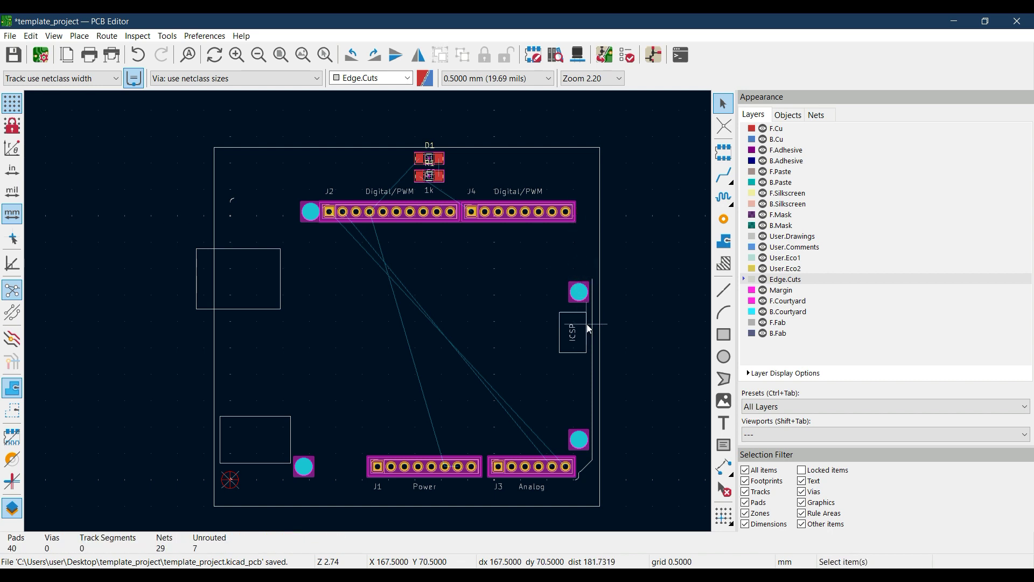
pyautogui.click(592, 329)
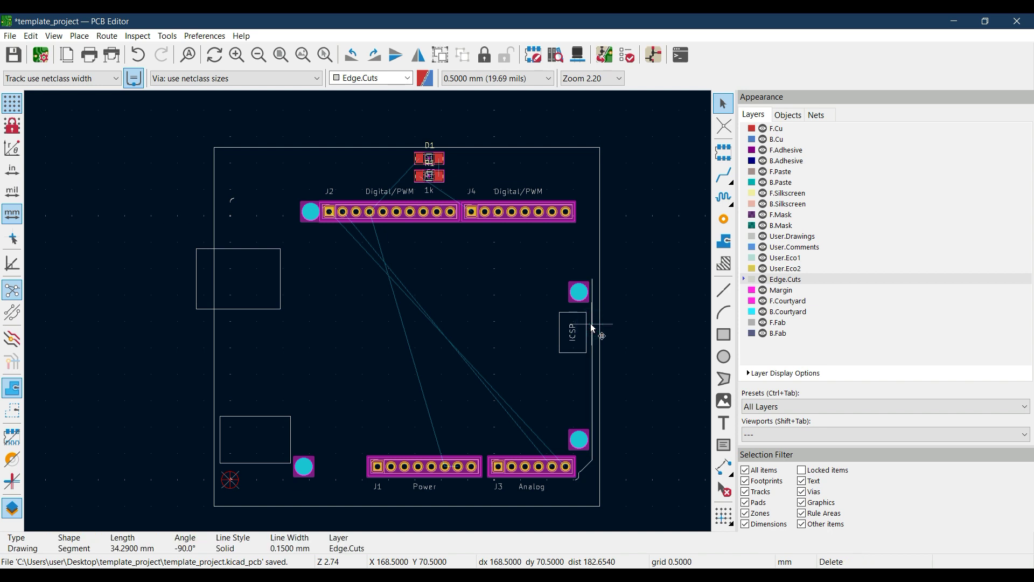
pyautogui.press('Delete')
pyautogui.click(586, 468)
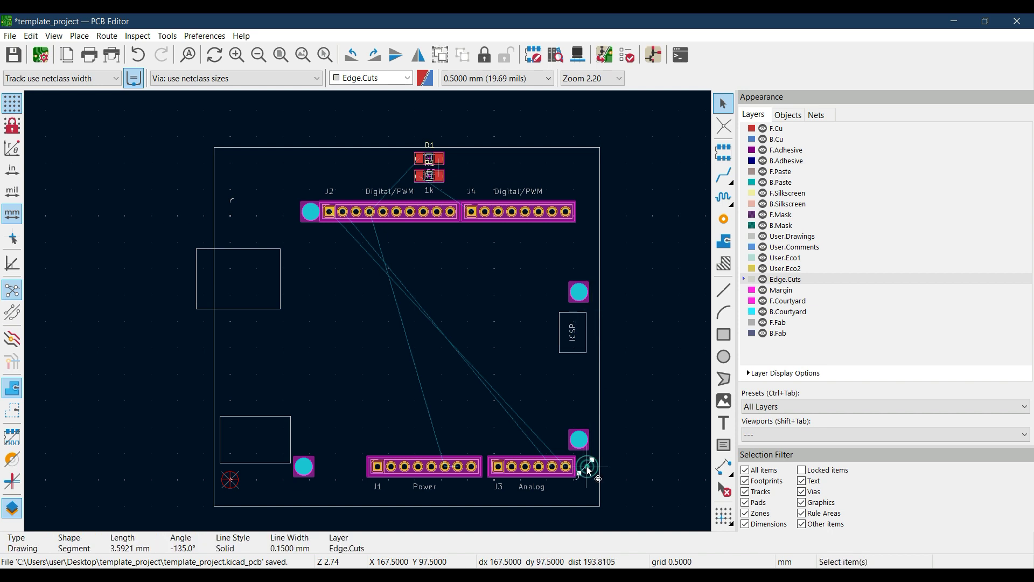
pyautogui.press('Delete')
# - Delete the leftover corner arc and short vertical segment of the inner outline beside the J3 Analog header
pyautogui.scroll(2, 567, 496)
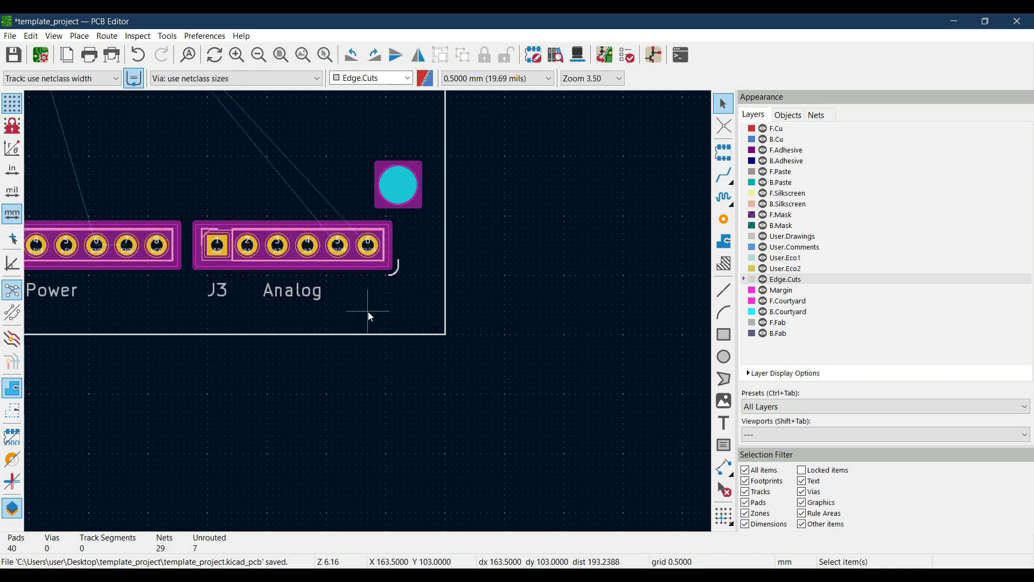
pyautogui.scroll(3, 367, 312)
pyautogui.click(425, 224)
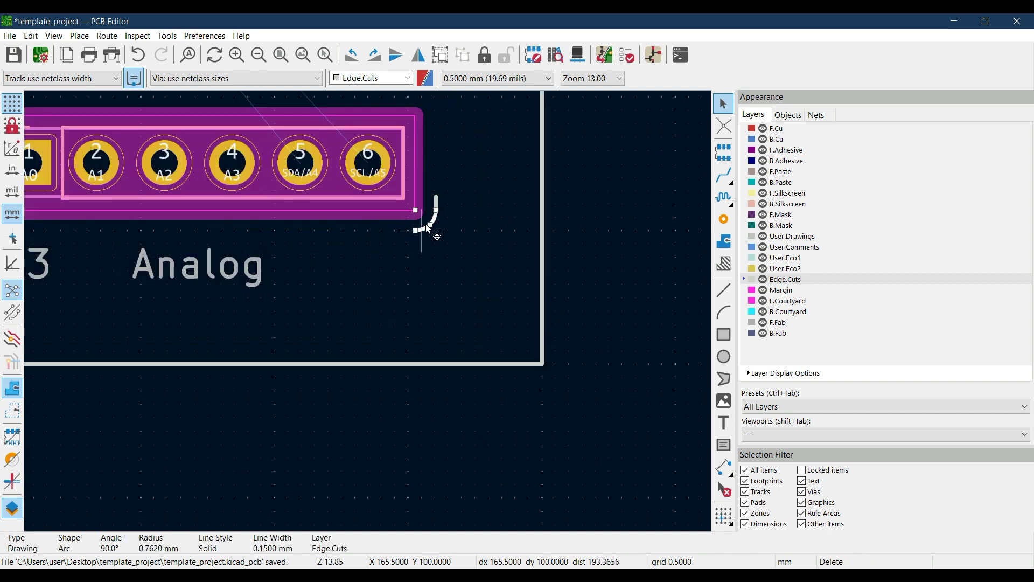
pyautogui.press('Delete')
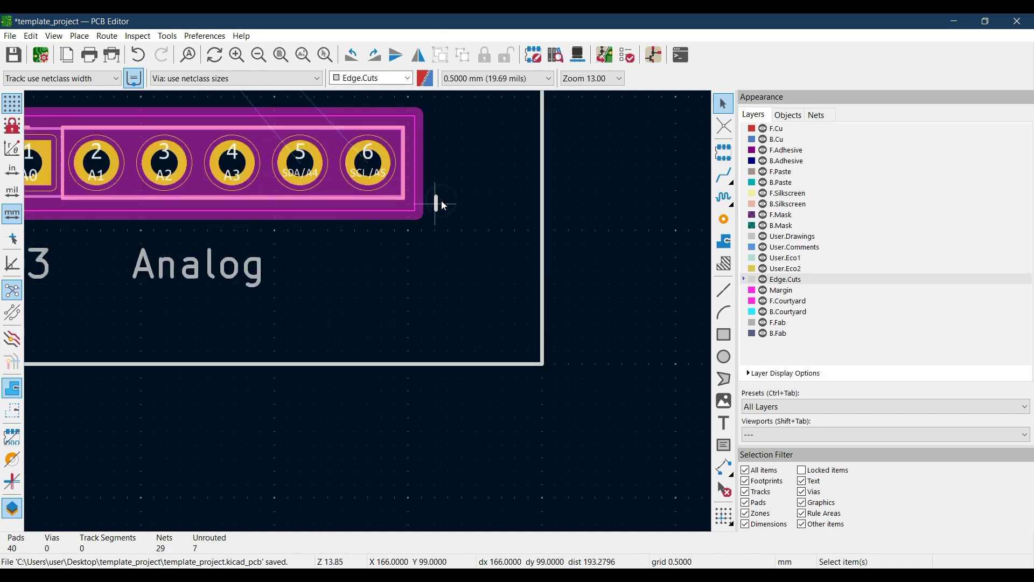
pyautogui.click(437, 203)
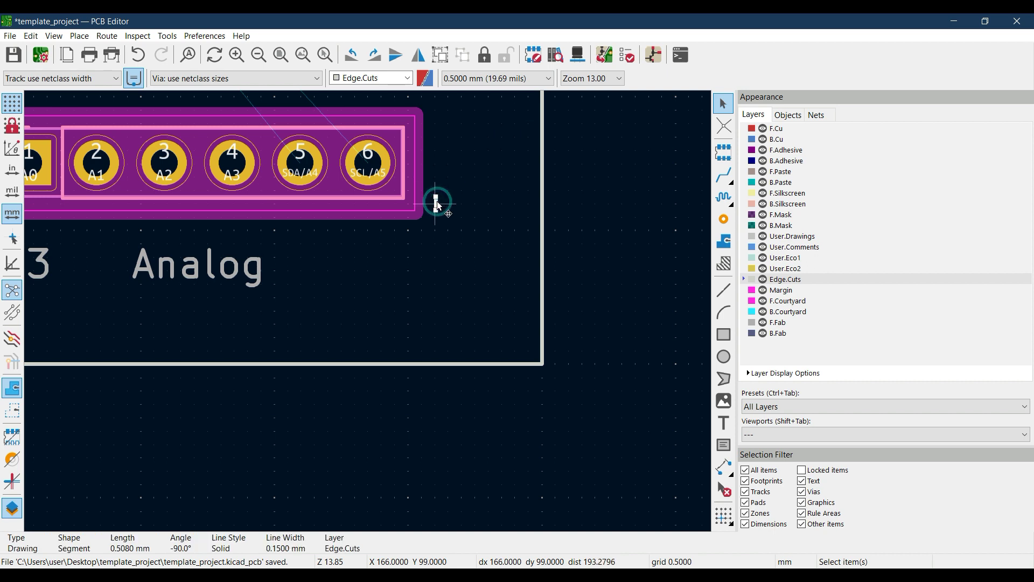
pyautogui.press('Delete')
# - Route a GND track on F.Cu from pin 4 of J2 to pad 1 of D1
pyautogui.scroll(-3, 384, 326)
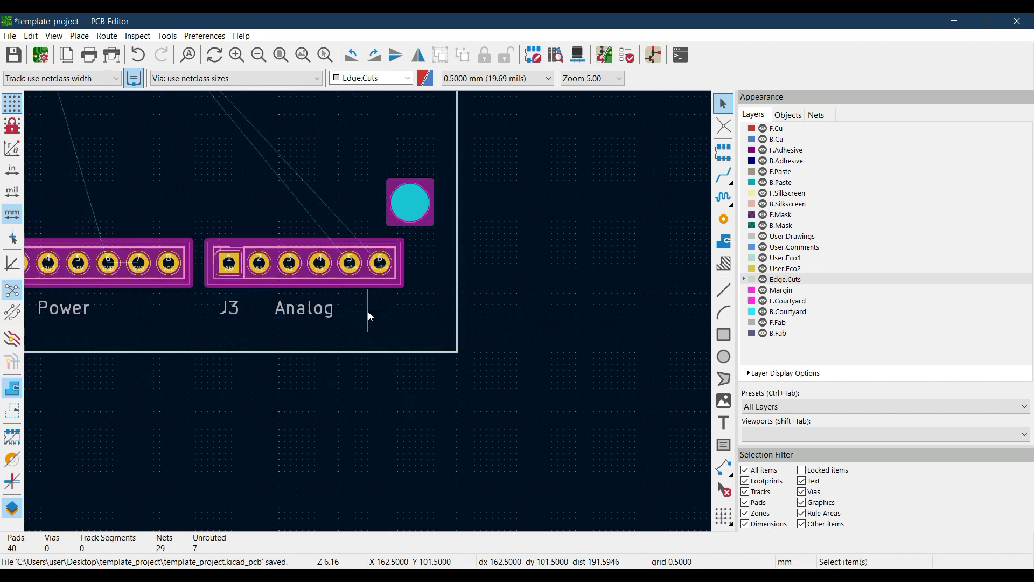
pyautogui.moveTo(292, 263); pyautogui.dragTo(381, 456, button='middle')
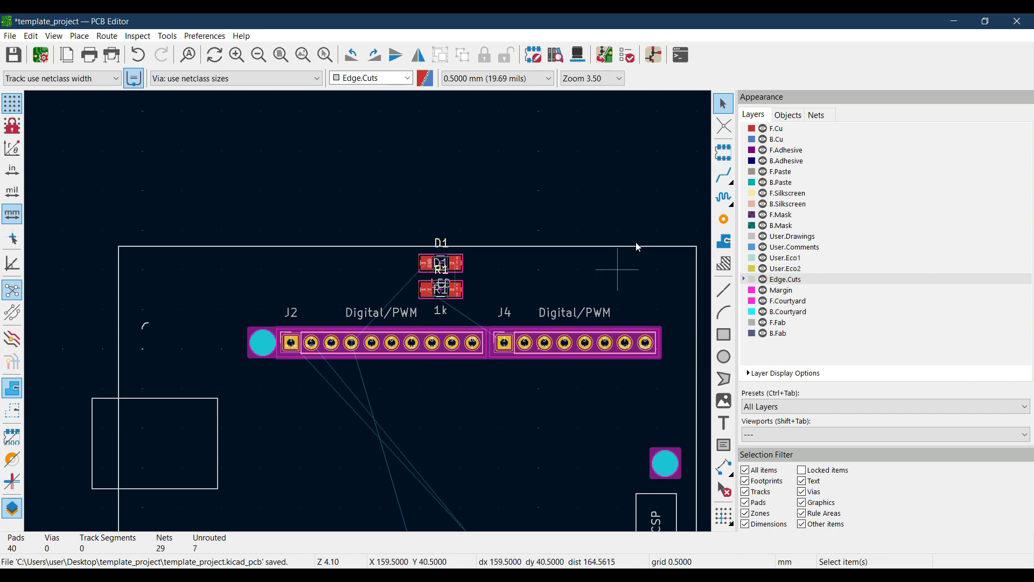
pyautogui.click(725, 175)
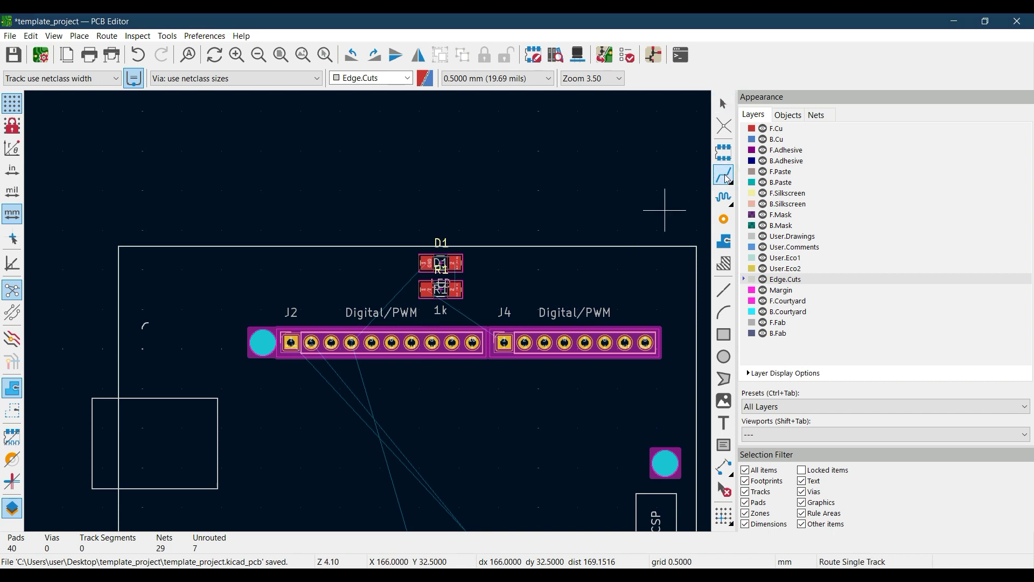
pyautogui.click(351, 343)
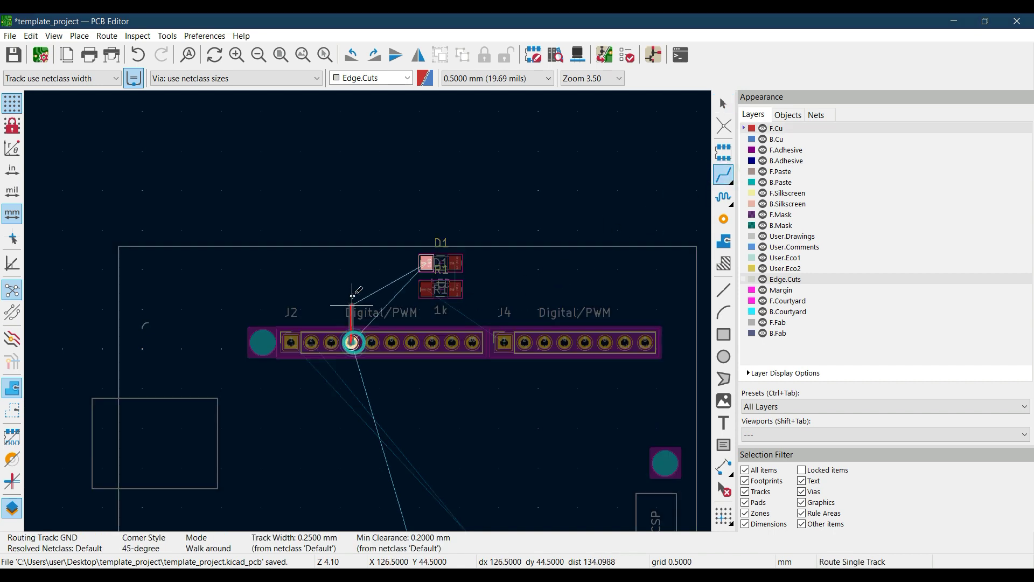
pyautogui.click(426, 263)
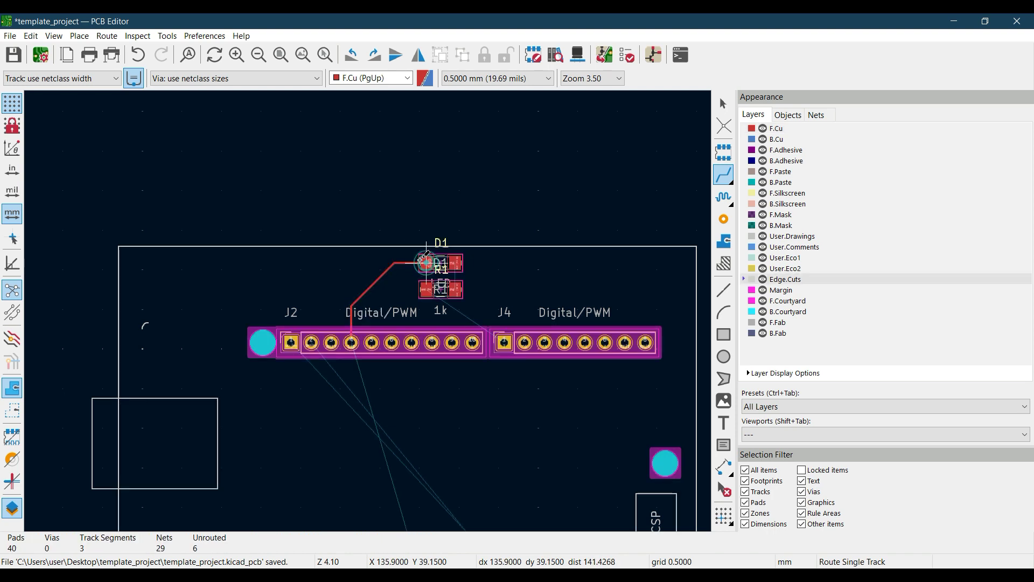
# - Route F.Cu tracks from pad 2 of D1 to the adjacent R1 pad, and from R1's other pad to pin 1 of J4
pyautogui.click(462, 267)
pyautogui.click(455, 289)
pyautogui.click(427, 289)
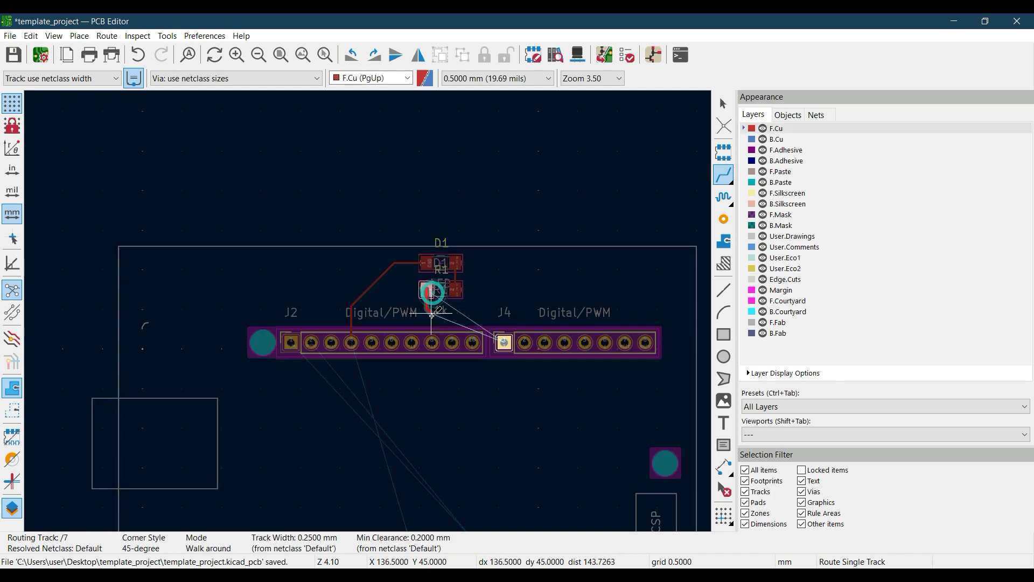
pyautogui.click(506, 339)
pyautogui.scroll(-5, 485, 329)
pyautogui.hscroll(2, 484, 329)
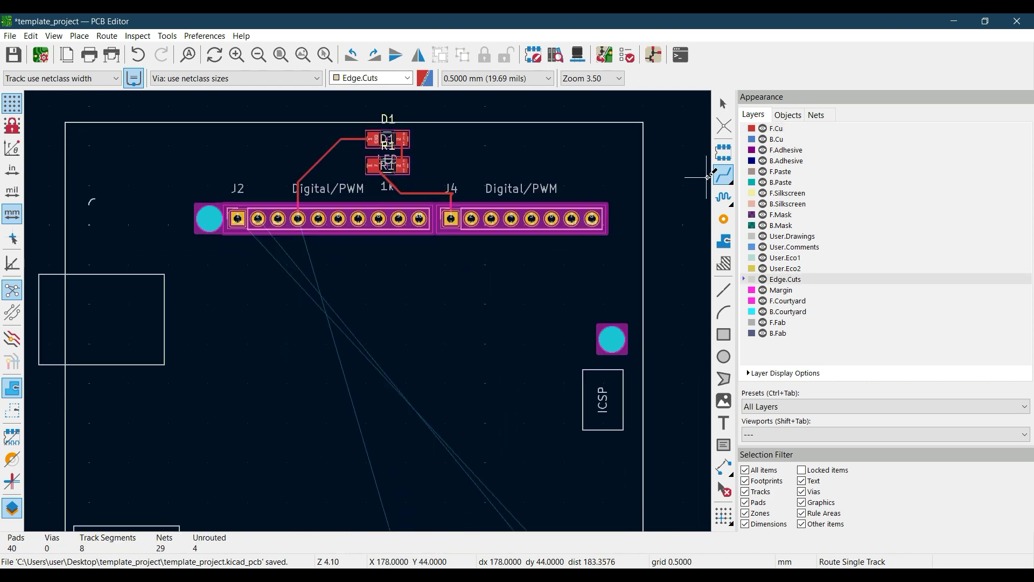
# - Delete the leftover corner arc of the inner outline left of J2 and save the board
pyautogui.click(724, 108)
pyautogui.moveTo(87, 190); pyautogui.dragTo(99, 225)
pyautogui.press('Delete')
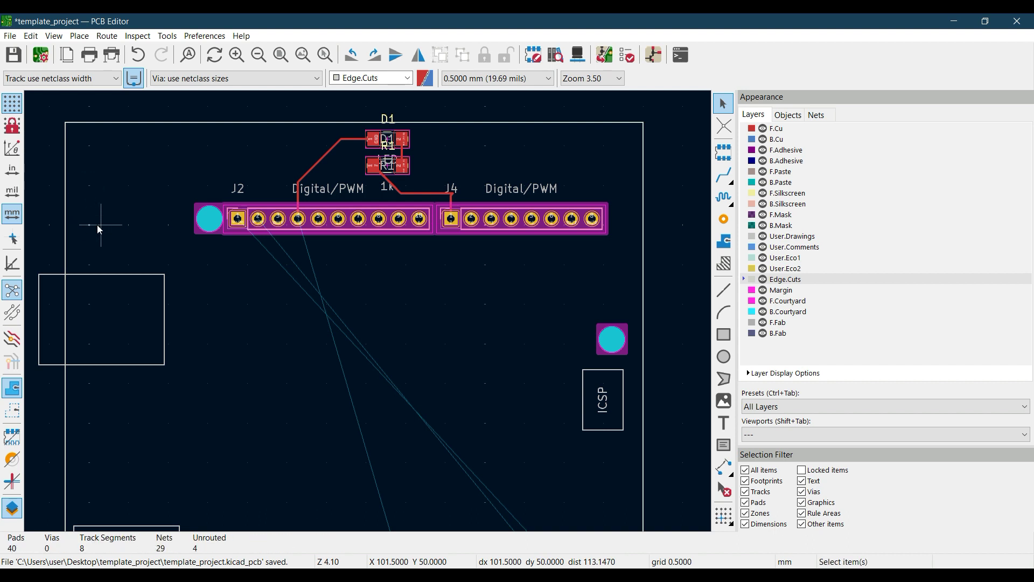
pyautogui.click(14, 55)
# - Inspect the enlarged shield board in the 3D Viewer, then close the viewer
pyautogui.click(54, 36)
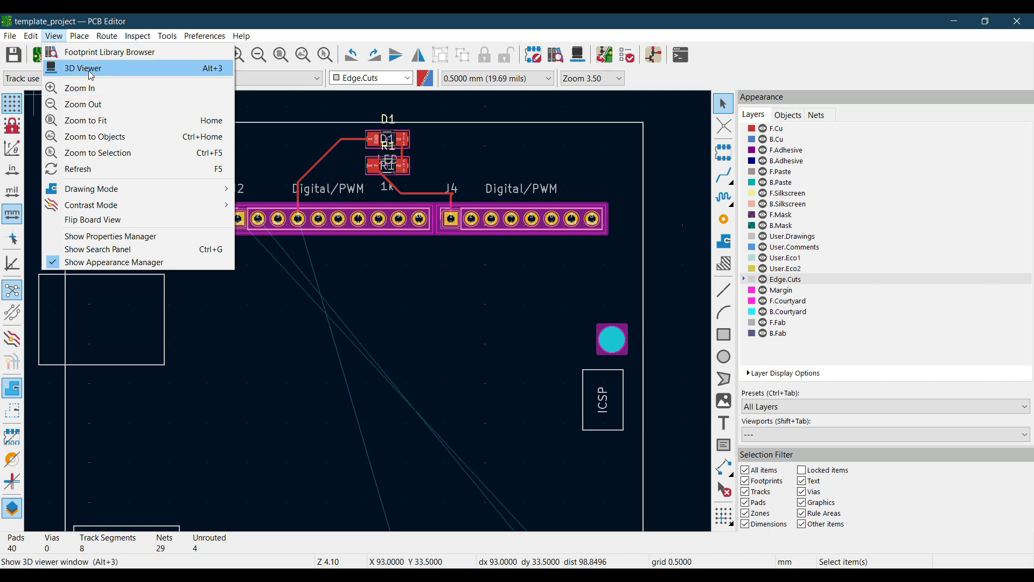
pyautogui.click(89, 69)
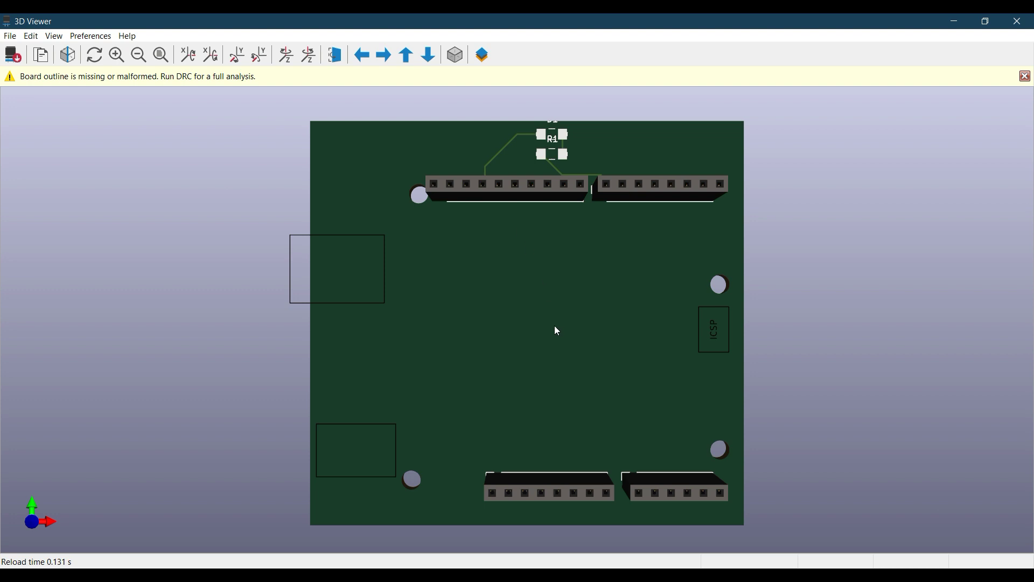
pyautogui.click(1017, 21)
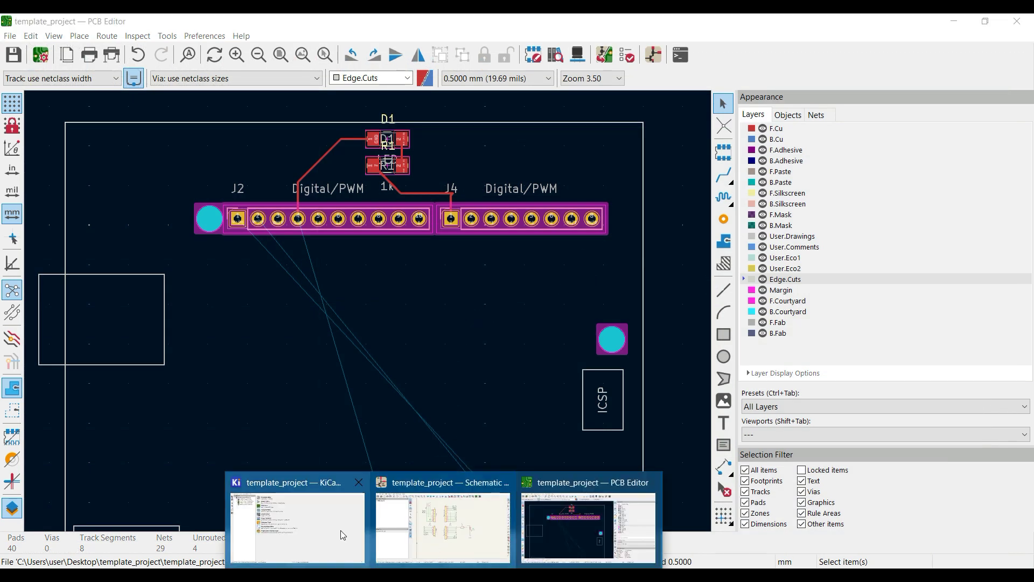
# - Switch to the KiCad project manager and on to the Schematic Editor to review the shield circuit
pyautogui.click(341, 532)
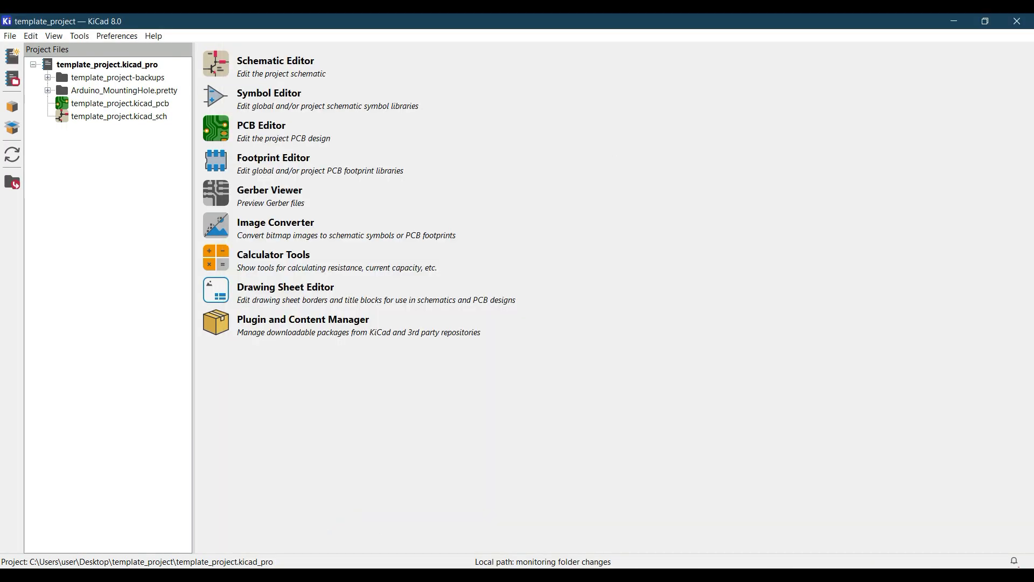
pyautogui.click(328, 539)
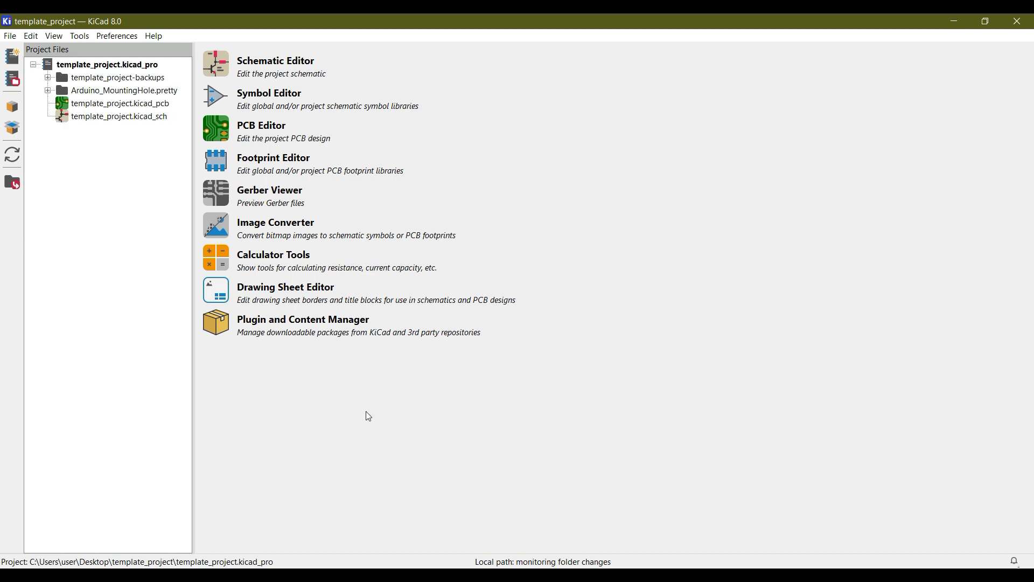
pyautogui.click(449, 553)
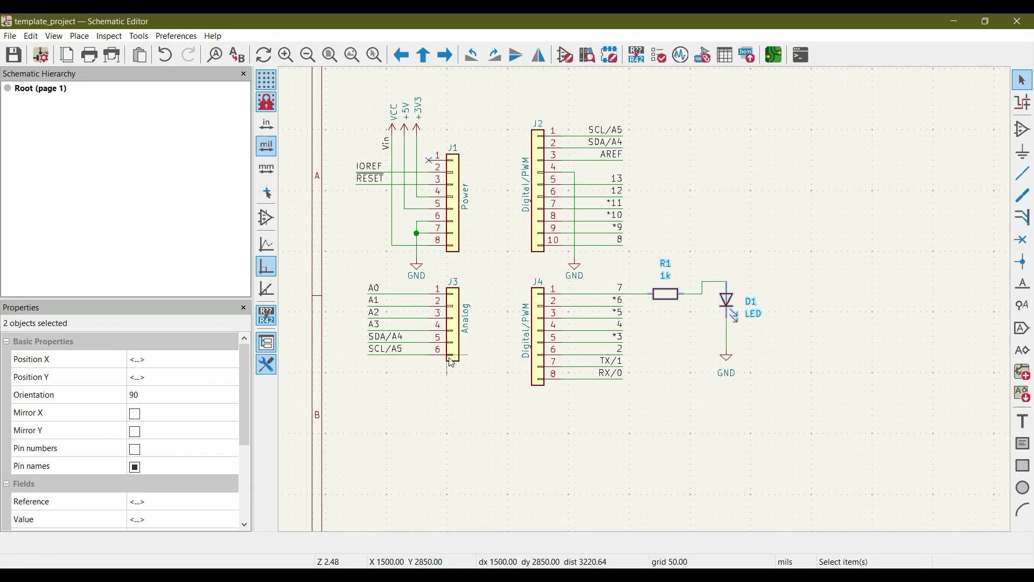
# - Return to the KiCad project manager, start a new project from a template, and preview the Arduino Micro system template
pyautogui.click(462, 566)
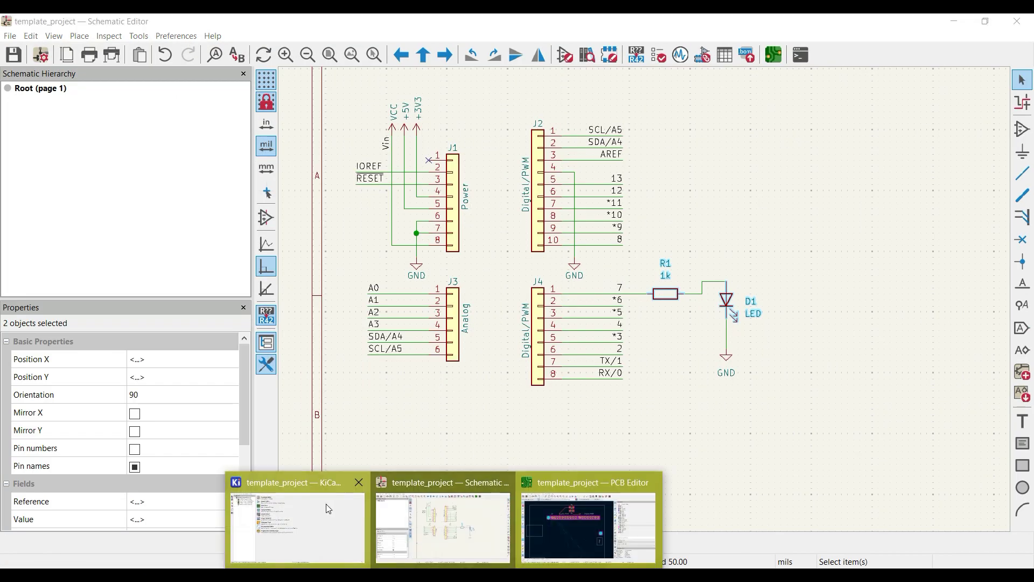
pyautogui.click(328, 508)
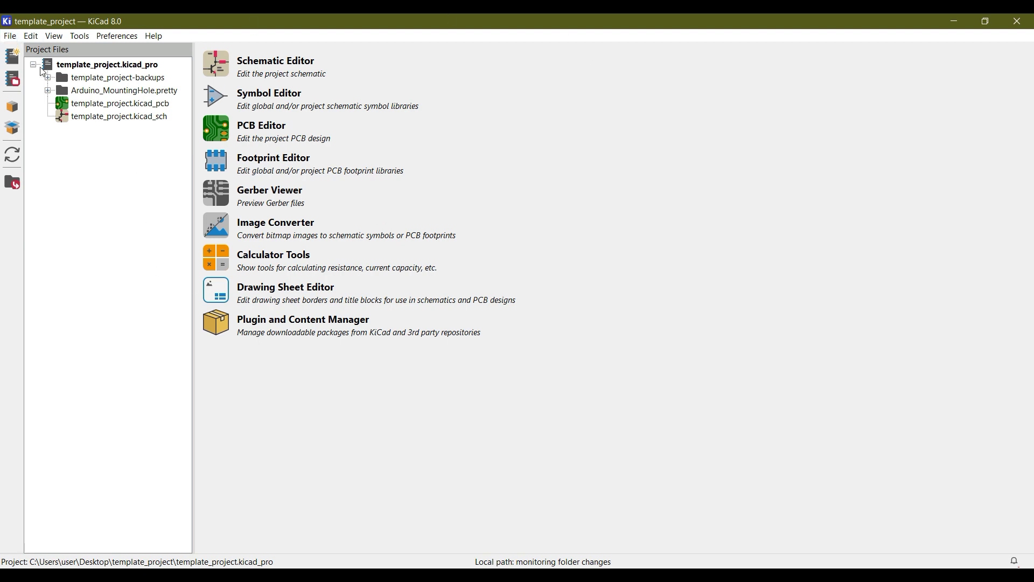
pyautogui.click(10, 37)
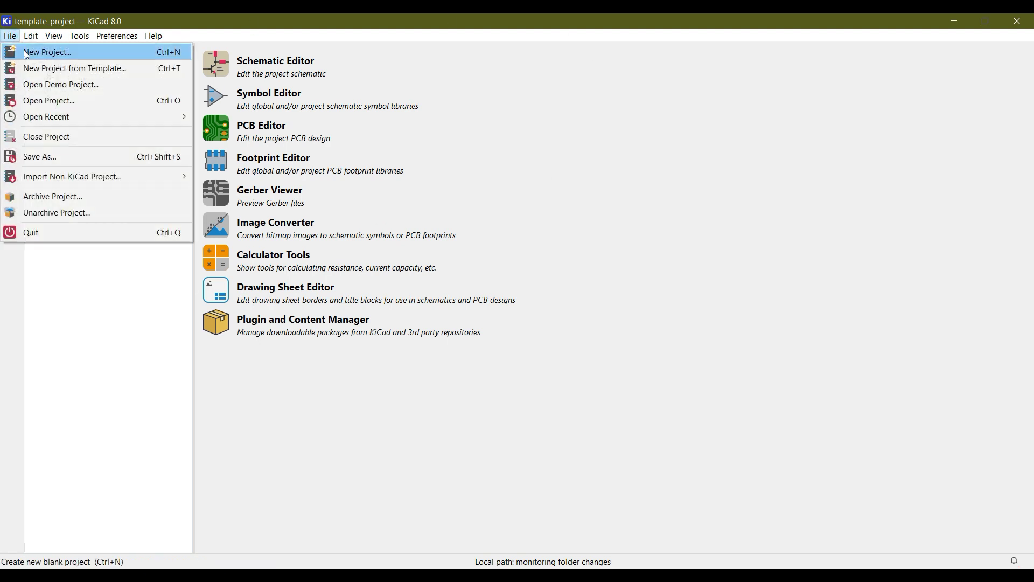
pyautogui.click(44, 71)
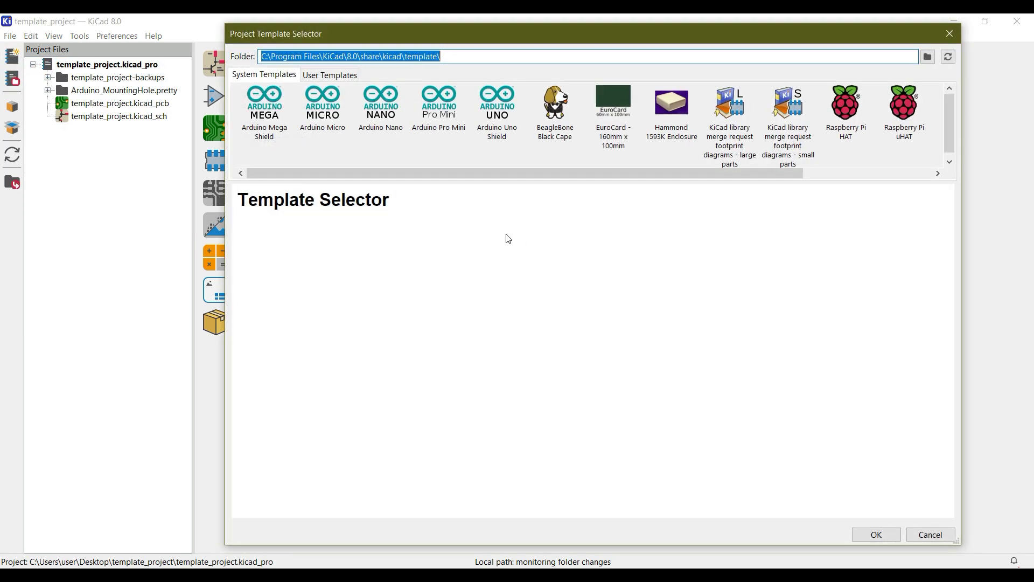
pyautogui.click(321, 133)
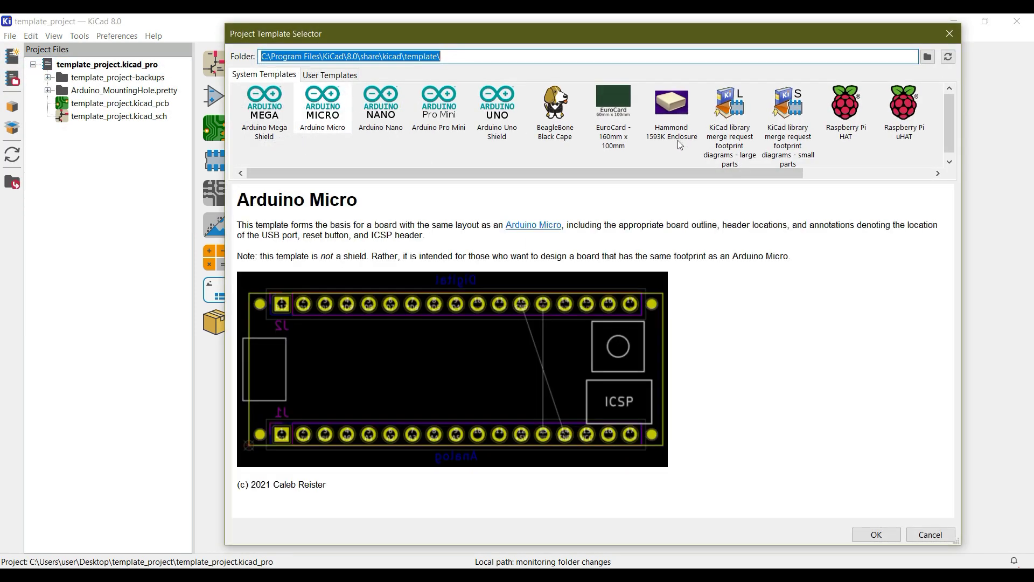